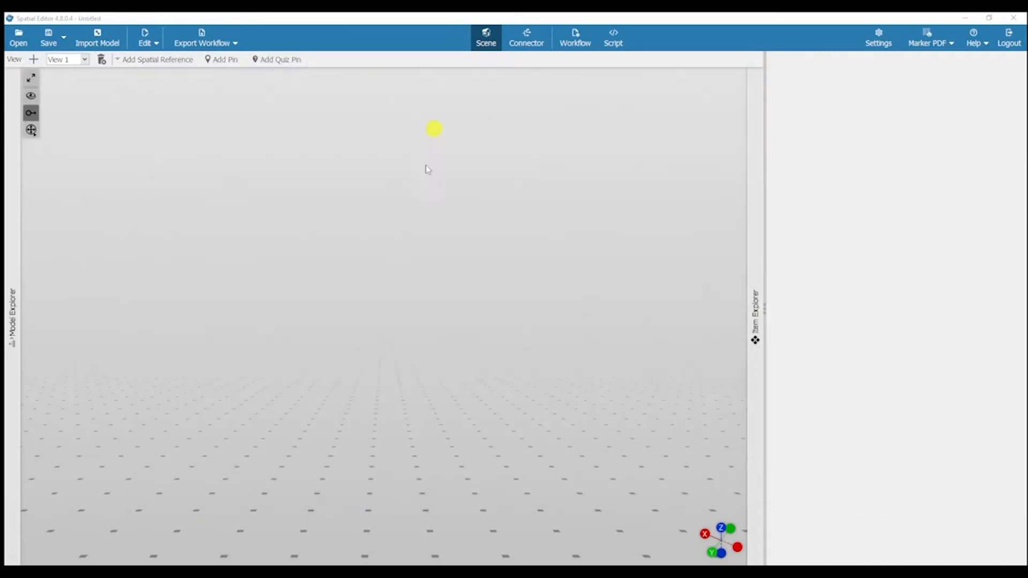
Import the model file 3D Nespresso Citiz.igs from the Downloads folder into the scene.
{"action": "left_click", "coordinate": [97, 40]}
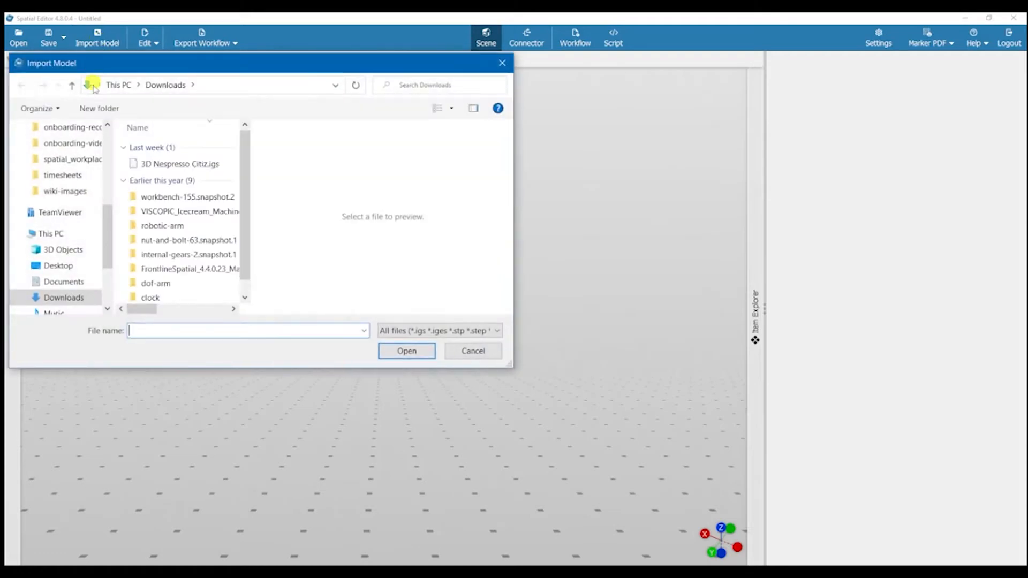
{"action": "left_click", "coordinate": [184, 168]}
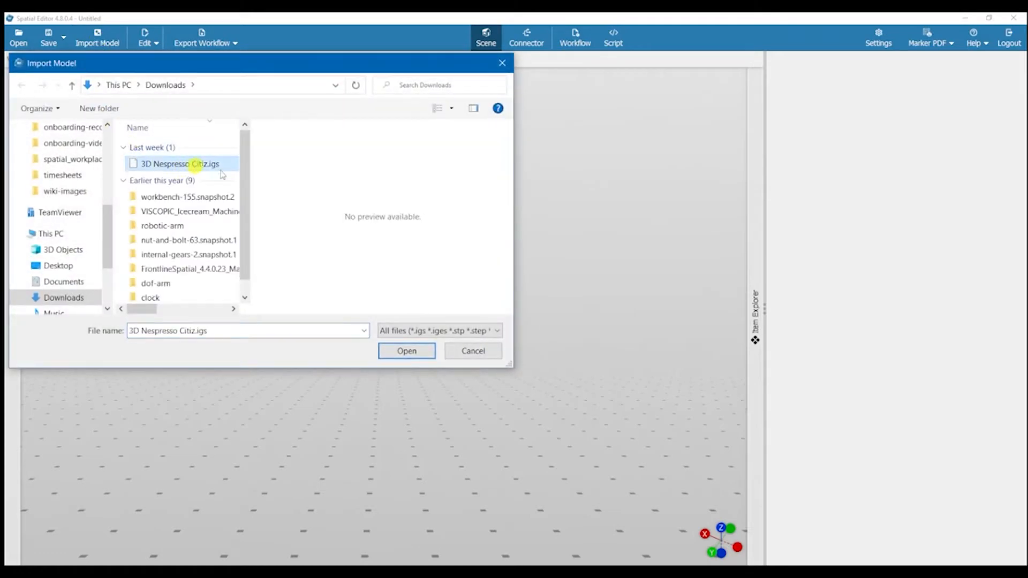
{"action": "left_click", "coordinate": [408, 352]}
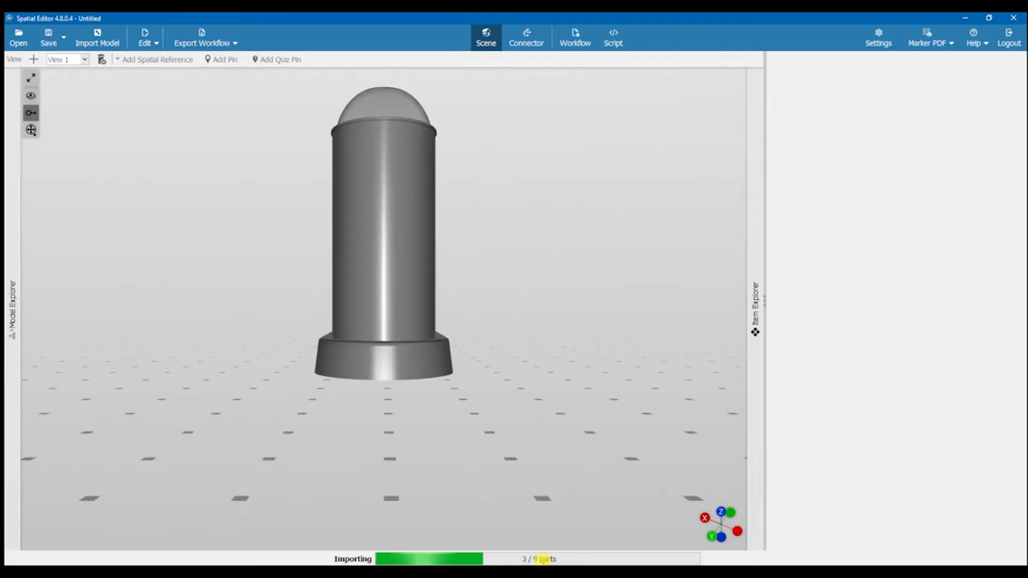
Select the coffee machine's top assembly, try a clockwise quick-rotation about Y, rotate it back counter-clockwise, and deselect the model.
{"action": "mouse_move", "coordinate": [500, 323]}
{"action": "left_mouse_down"}
{"action": "mouse_move", "coordinate": [428, 394]}
{"action": "mouse_move", "coordinate": [271, 404]}
{"action": "mouse_move", "coordinate": [211, 362]}
{"action": "mouse_move", "coordinate": [386, 383]}
{"action": "mouse_move", "coordinate": [457, 360]}
{"action": "mouse_move", "coordinate": [416, 416]}
{"action": "mouse_move", "coordinate": [298, 367]}
{"action": "mouse_move", "coordinate": [395, 383]}
{"action": "mouse_move", "coordinate": [360, 385]}
{"action": "mouse_move", "coordinate": [351, 405]}
{"action": "mouse_move", "coordinate": [330, 395]}
{"action": "mouse_move", "coordinate": [344, 374]}
{"action": "left_mouse_up"}
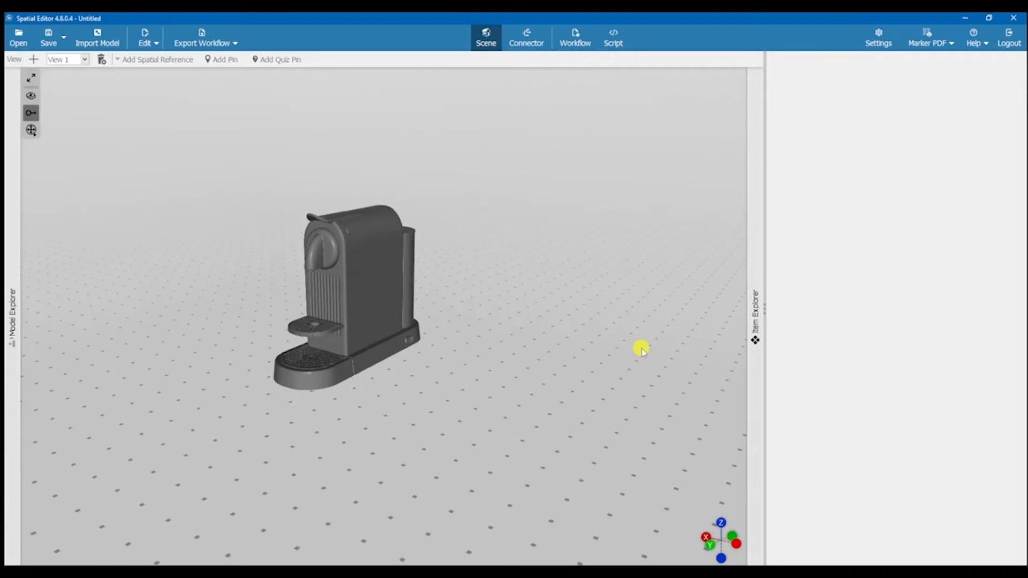
{"action": "left_click_drag", "start_coordinate": [363, 348], "coordinate": [363, 343]}
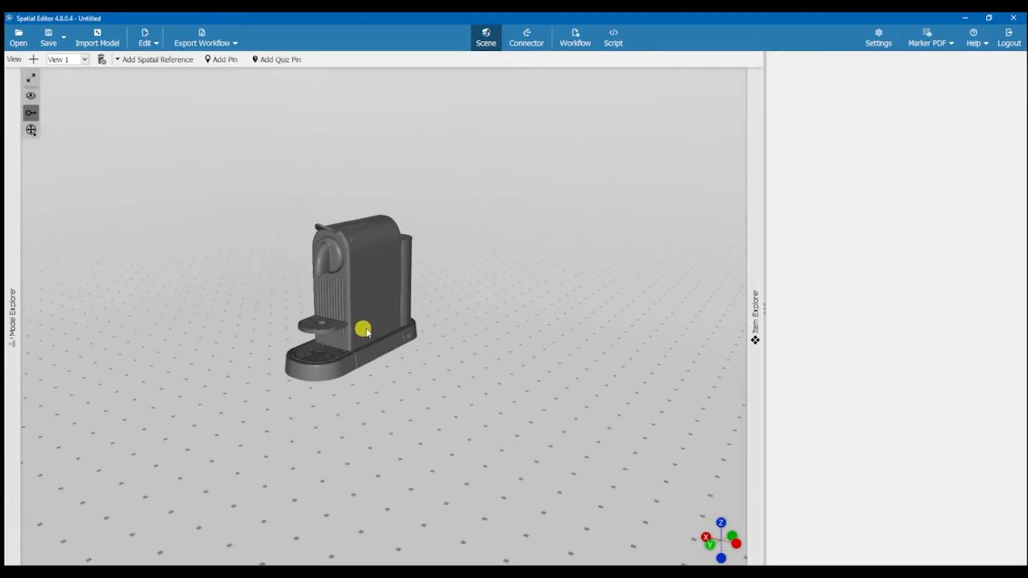
{"action": "left_click", "coordinate": [363, 283]}
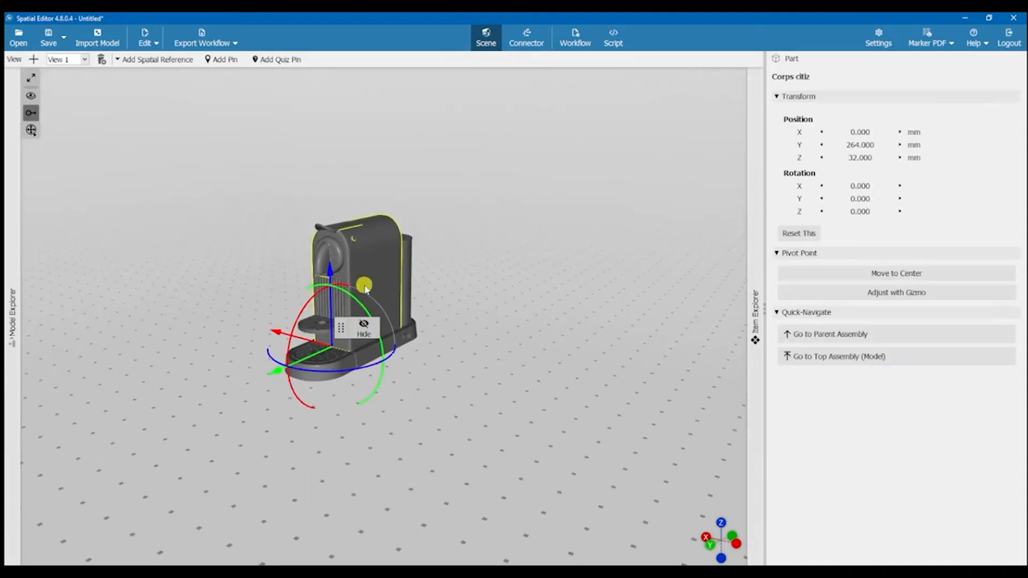
{"action": "left_click", "coordinate": [855, 357]}
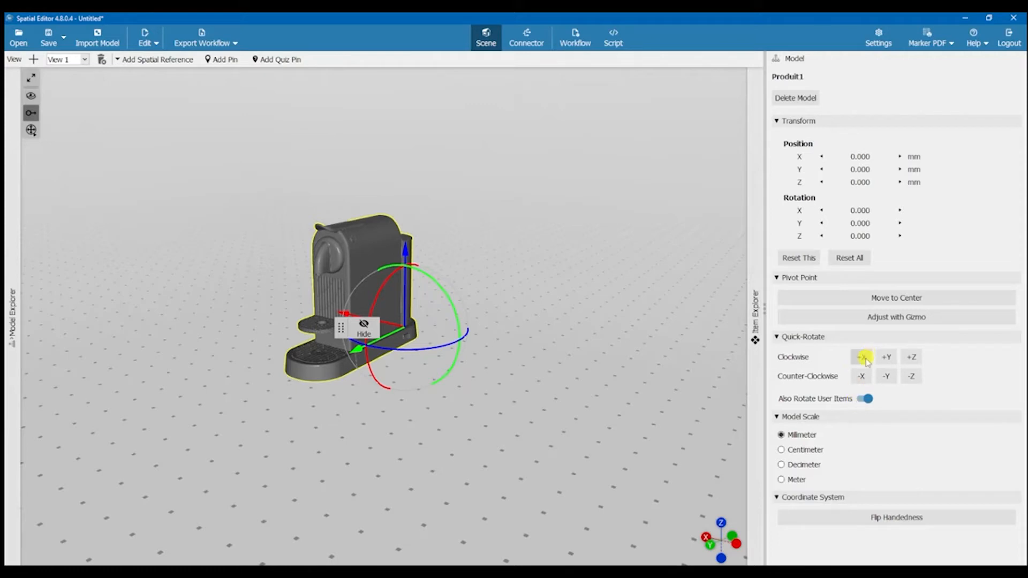
{"action": "left_click", "coordinate": [886, 357]}
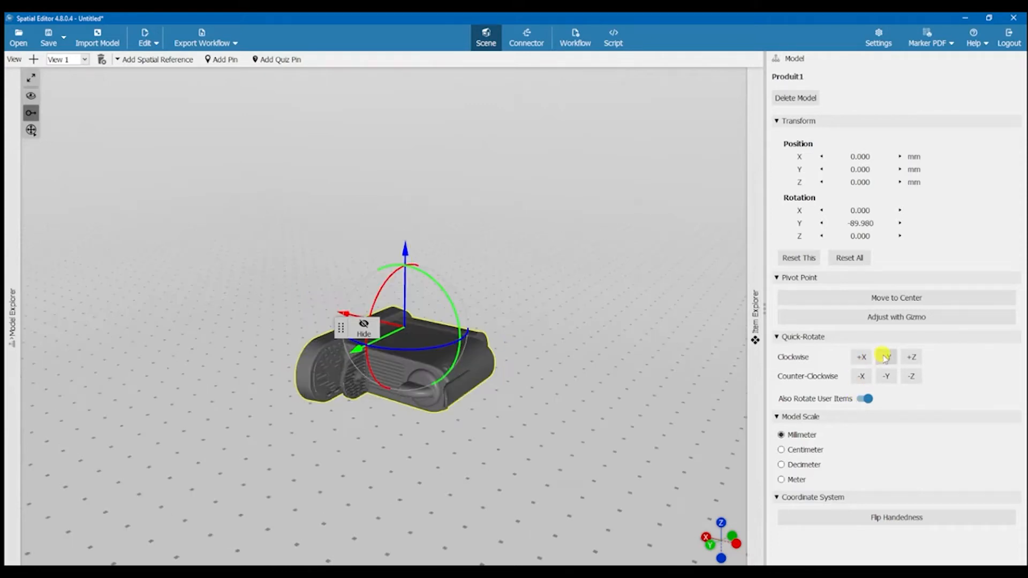
{"action": "mouse_move", "coordinate": [618, 420]}
{"action": "right_mouse_down"}
{"action": "mouse_move", "coordinate": [640, 372]}
{"action": "mouse_move", "coordinate": [618, 419]}
{"action": "right_mouse_up"}
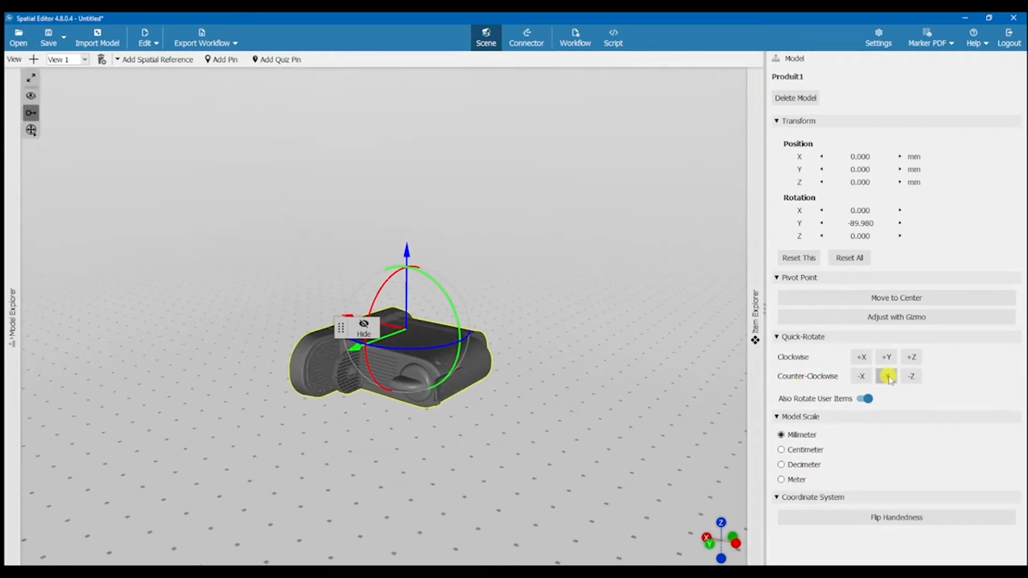
{"action": "left_click", "coordinate": [887, 377]}
{"action": "right_click_drag", "start_coordinate": [422, 421], "coordinate": [448, 424]}
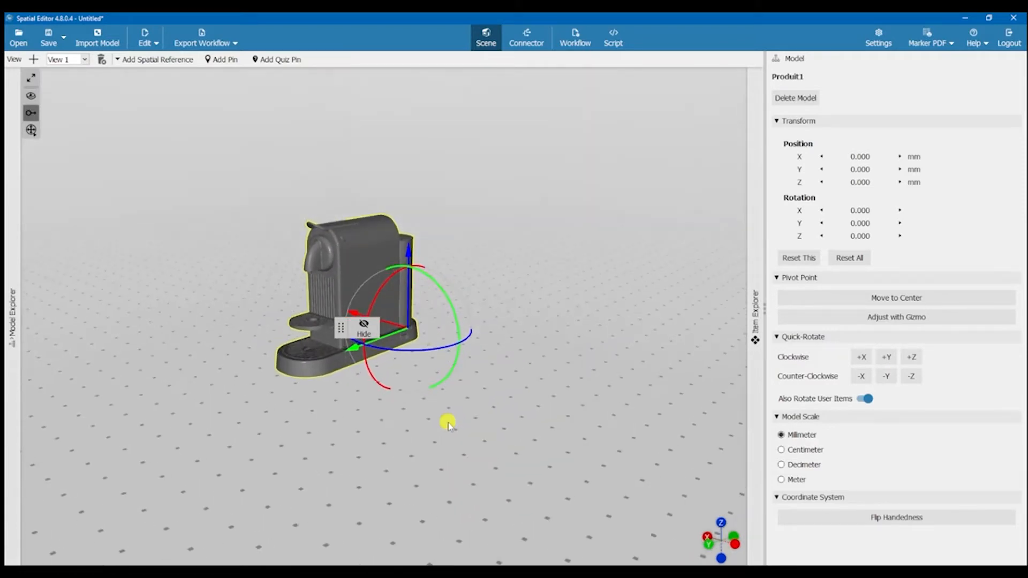
{"action": "left_click", "coordinate": [473, 411]}
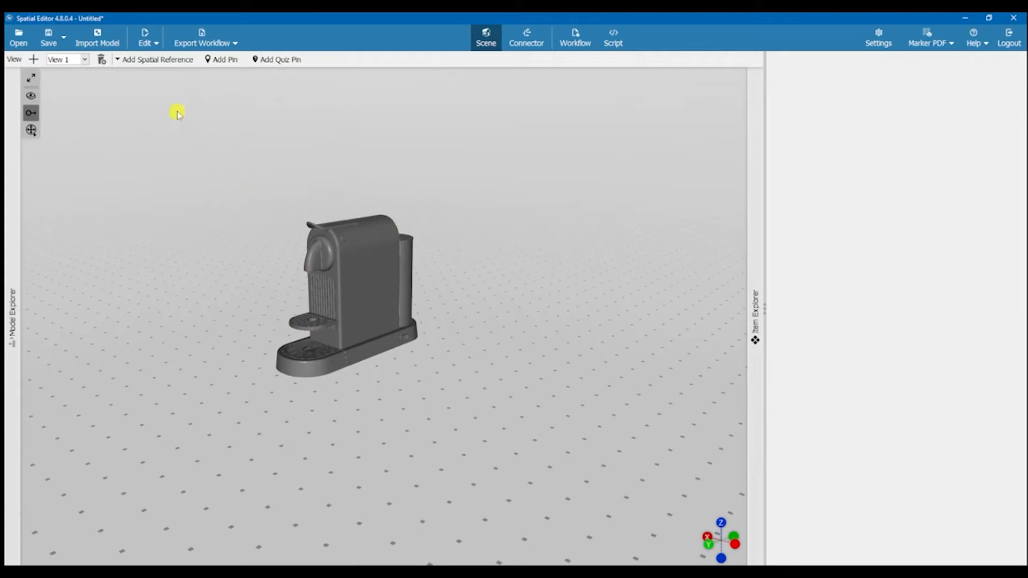
Add a QR Code marker on the coffee machine's side face and pull it away from the machine to about X -0.282 m.
{"action": "left_click", "coordinate": [158, 60]}
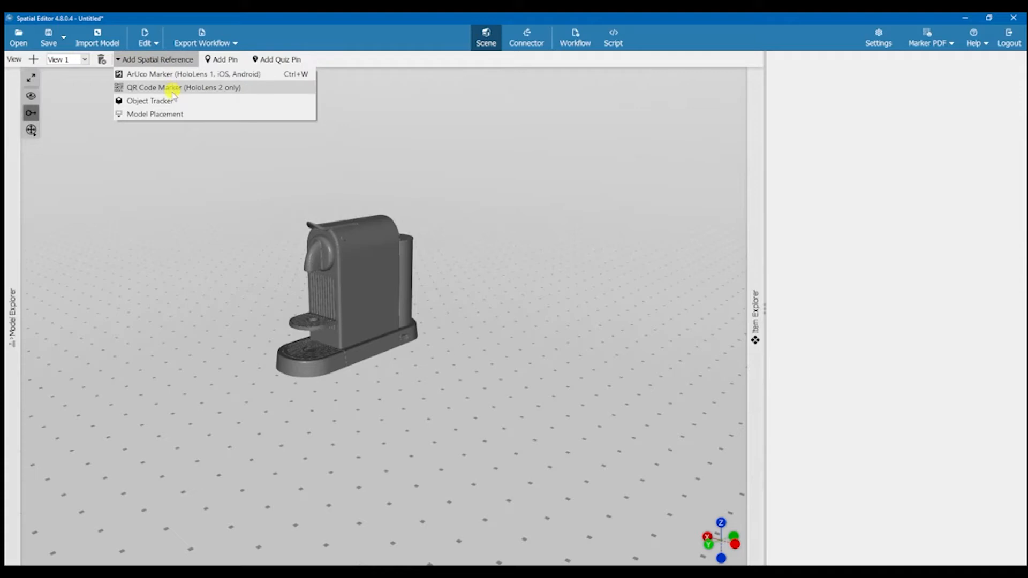
{"action": "left_click", "coordinate": [171, 88]}
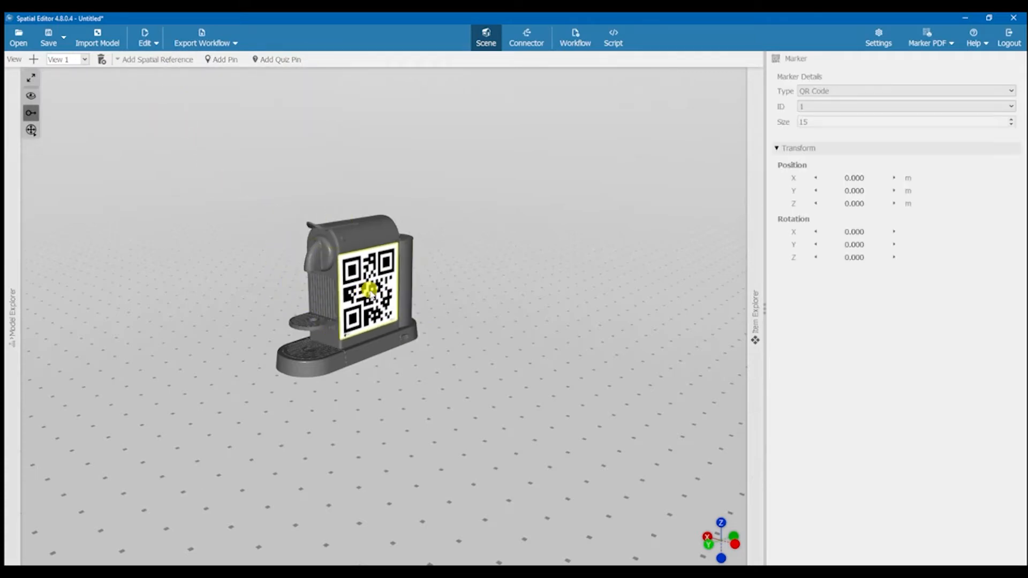
{"action": "left_click", "coordinate": [371, 291]}
{"action": "mouse_move", "coordinate": [403, 396]}
{"action": "right_mouse_down"}
{"action": "mouse_move", "coordinate": [346, 385]}
{"action": "mouse_move", "coordinate": [427, 413]}
{"action": "mouse_move", "coordinate": [390, 397]}
{"action": "right_mouse_up"}
{"action": "left_click_drag", "start_coordinate": [413, 324], "coordinate": [496, 390]}
{"action": "mouse_move", "coordinate": [453, 440]}
{"action": "right_mouse_down"}
{"action": "mouse_move", "coordinate": [392, 449]}
{"action": "mouse_move", "coordinate": [374, 475]}
{"action": "mouse_move", "coordinate": [380, 452]}
{"action": "right_mouse_up"}
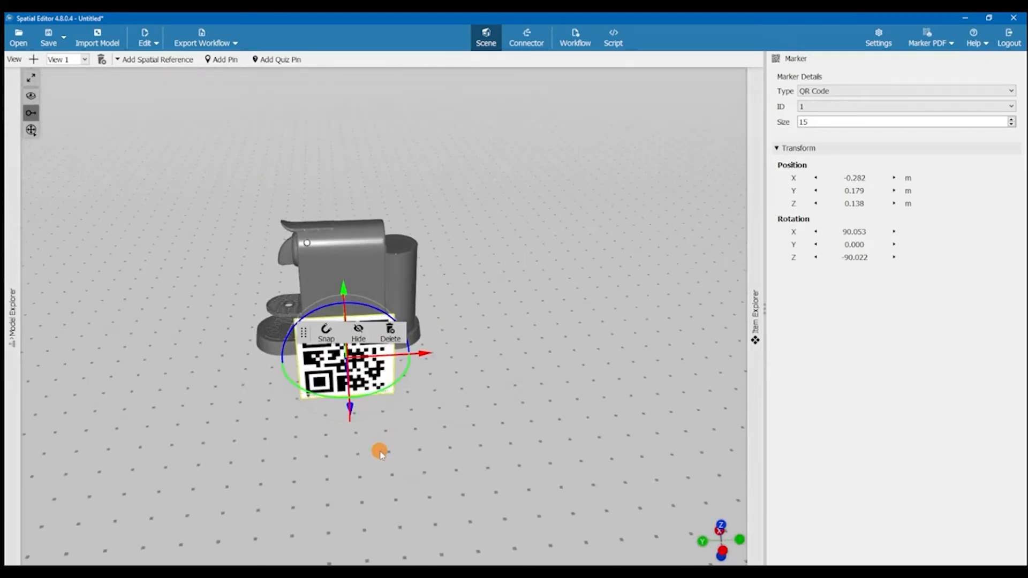
Lay the QR marker flat on the floor by setting its X rotation to 0 and its Z position to 0 m.
{"action": "double_click", "coordinate": [859, 234]}
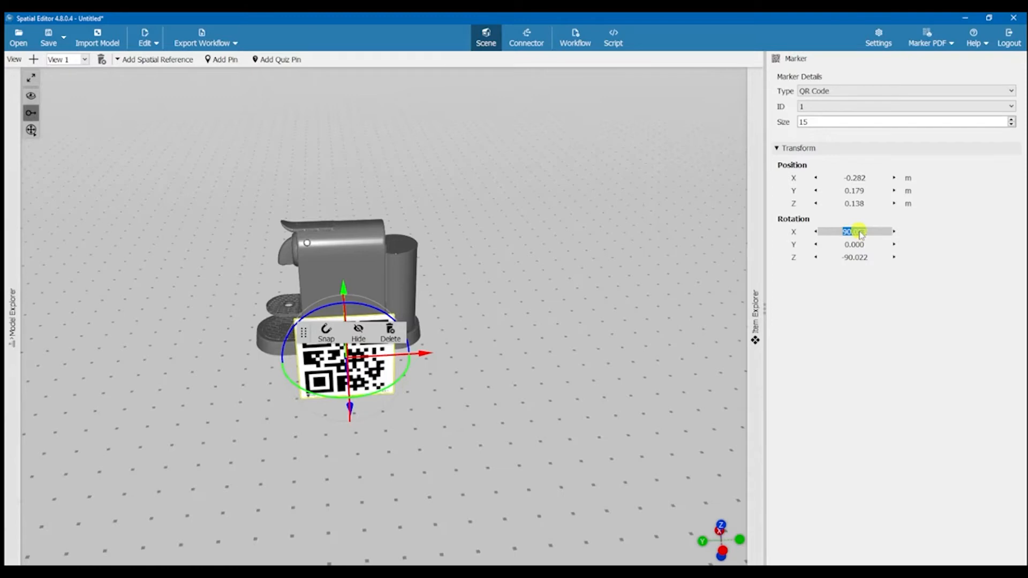
{"action": "key", "text": "Return"}
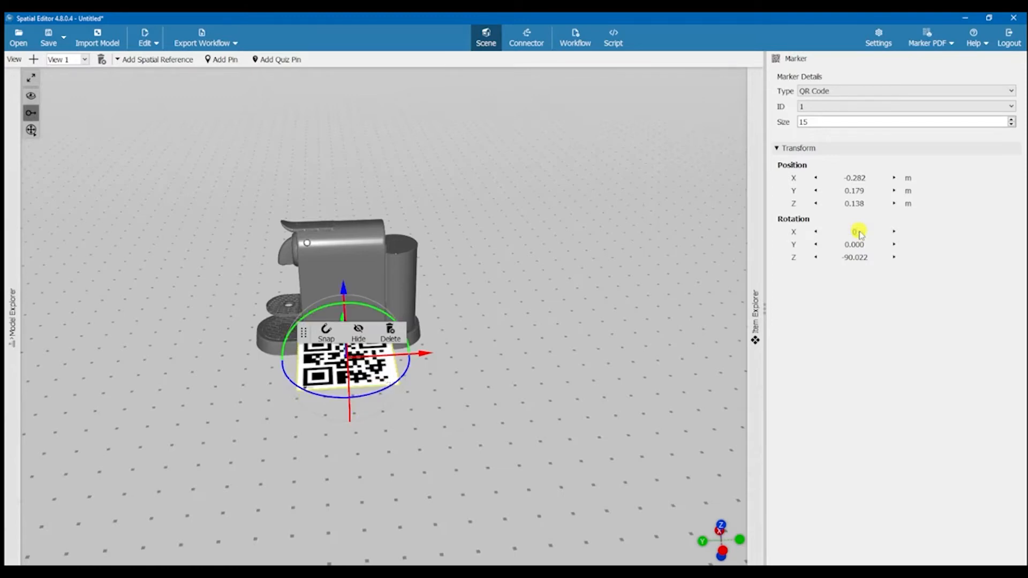
{"action": "mouse_move", "coordinate": [435, 376]}
{"action": "left_mouse_down"}
{"action": "mouse_move", "coordinate": [436, 347]}
{"action": "mouse_move", "coordinate": [417, 383]}
{"action": "left_mouse_up"}
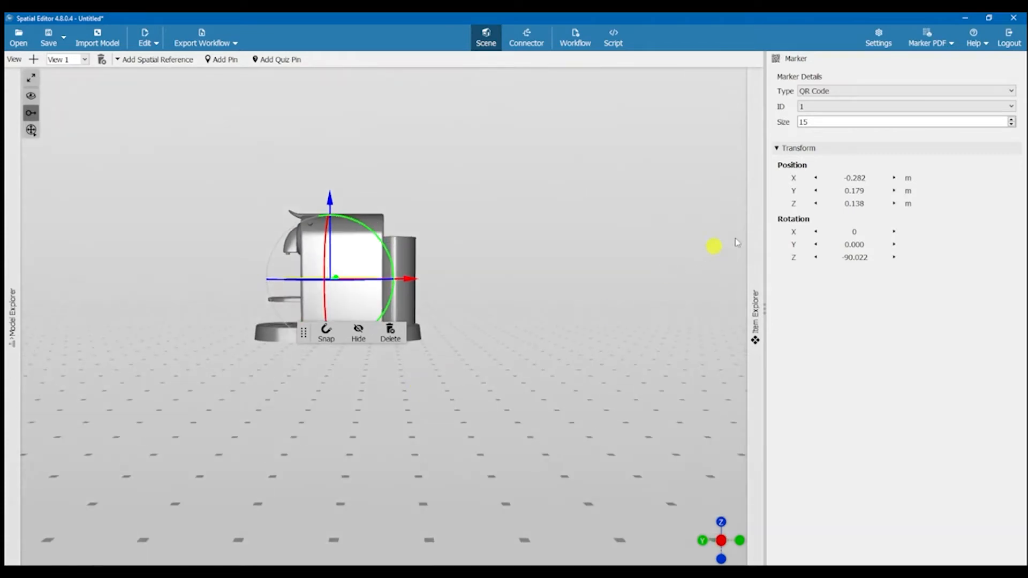
{"action": "left_click", "coordinate": [859, 205]}
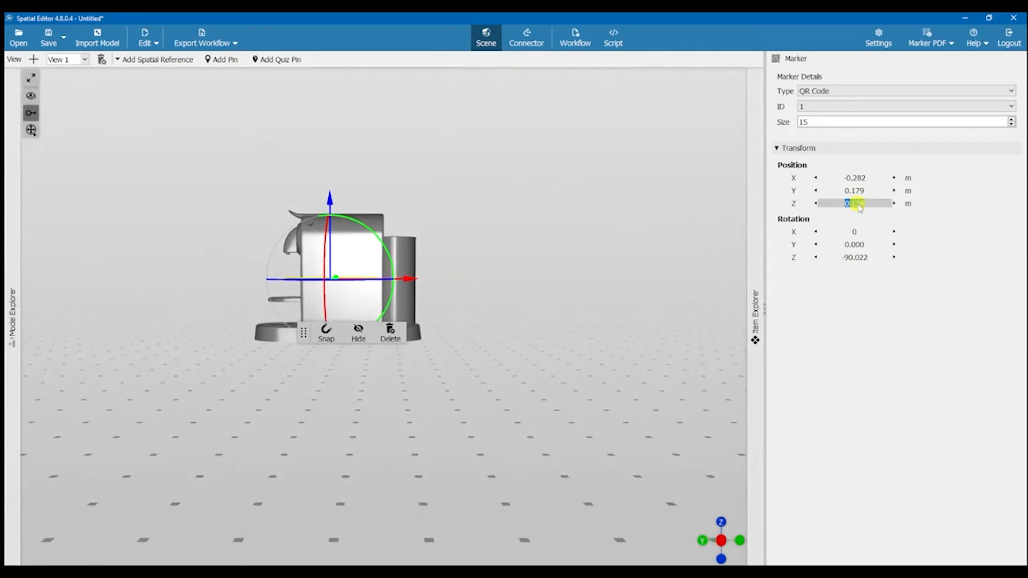
{"action": "type", "text": "0."}
{"action": "key", "text": "Return"}
{"action": "mouse_move", "coordinate": [488, 377]}
{"action": "left_mouse_down"}
{"action": "mouse_move", "coordinate": [513, 439]}
{"action": "mouse_move", "coordinate": [491, 447]}
{"action": "left_mouse_up"}
{"action": "left_click_drag", "start_coordinate": [445, 496], "coordinate": [427, 503]}
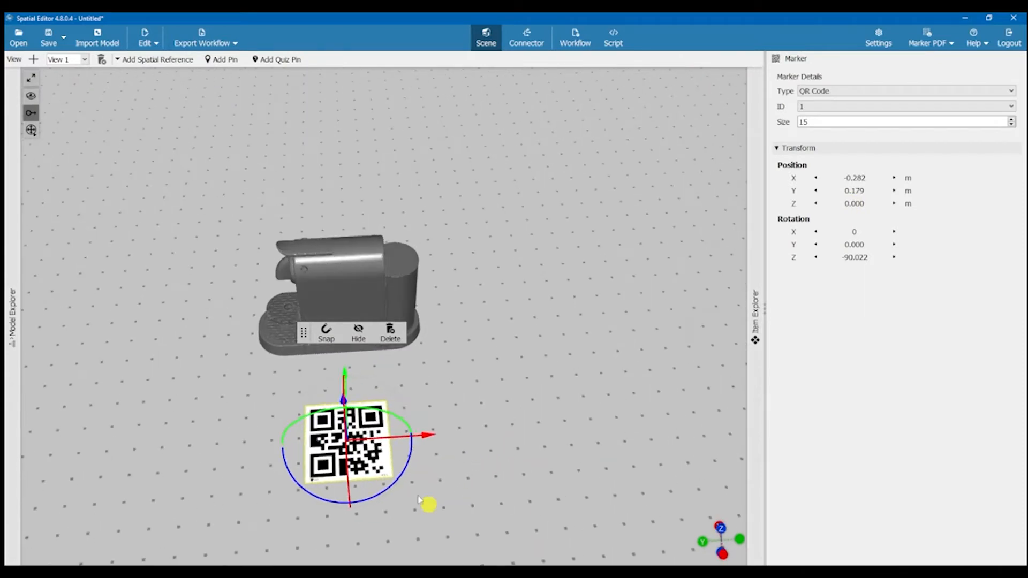
Slide the QR marker beside the machine's front to about X -0.172 m, Y 0.277 m, and set its size to 10.
{"action": "left_click_drag", "start_coordinate": [347, 374], "coordinate": [343, 339]}
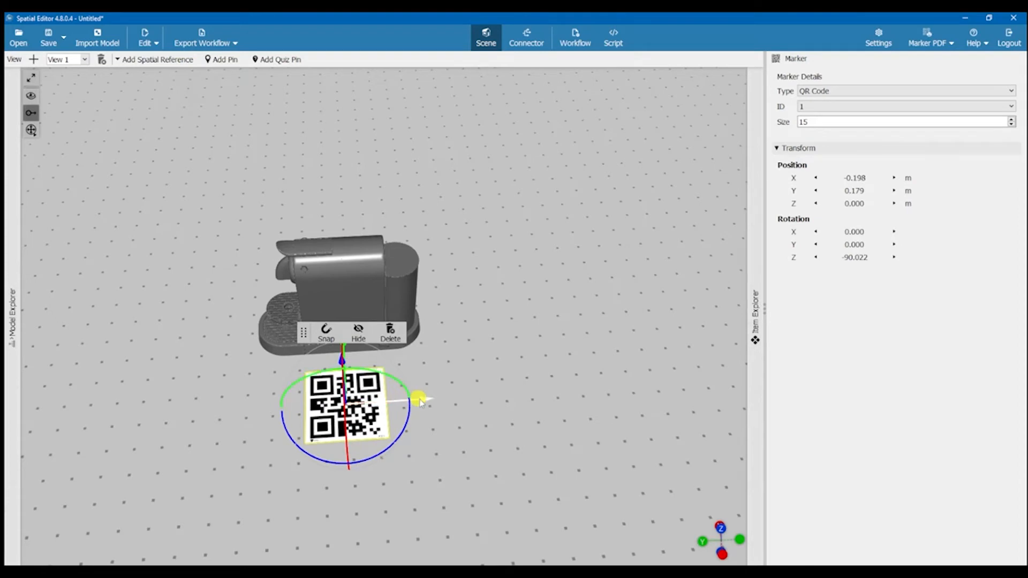
{"action": "left_click_drag", "start_coordinate": [410, 399], "coordinate": [376, 401]}
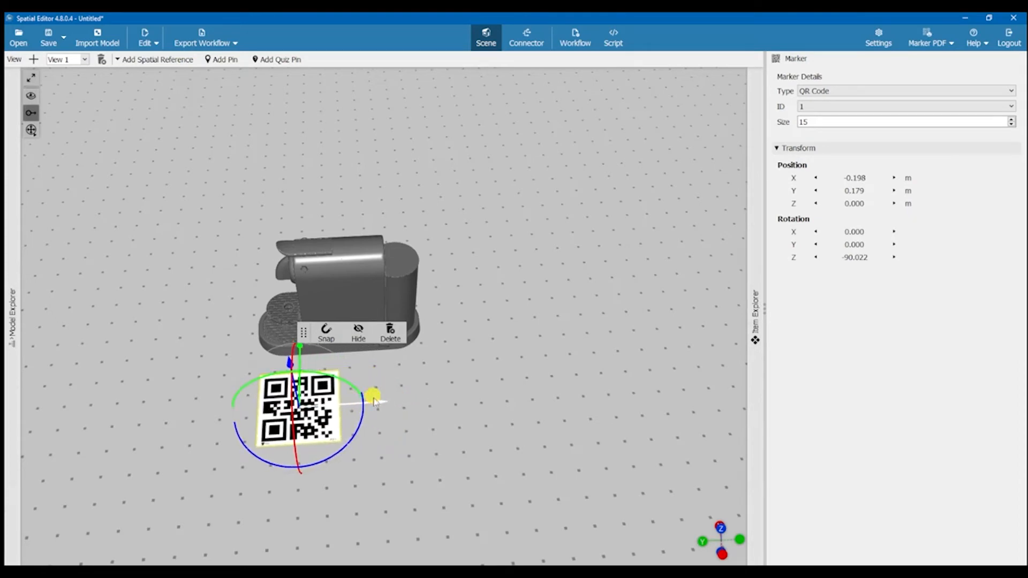
{"action": "left_click", "coordinate": [839, 122]}
{"action": "key", "text": "BackSpace"}
{"action": "type", "text": "0"}
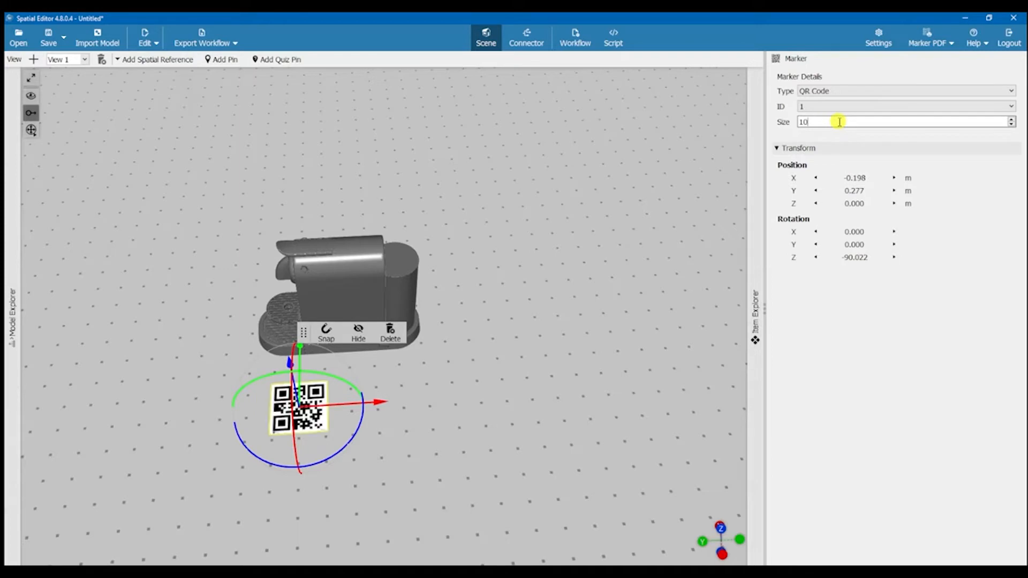
{"action": "left_click", "coordinate": [540, 396]}
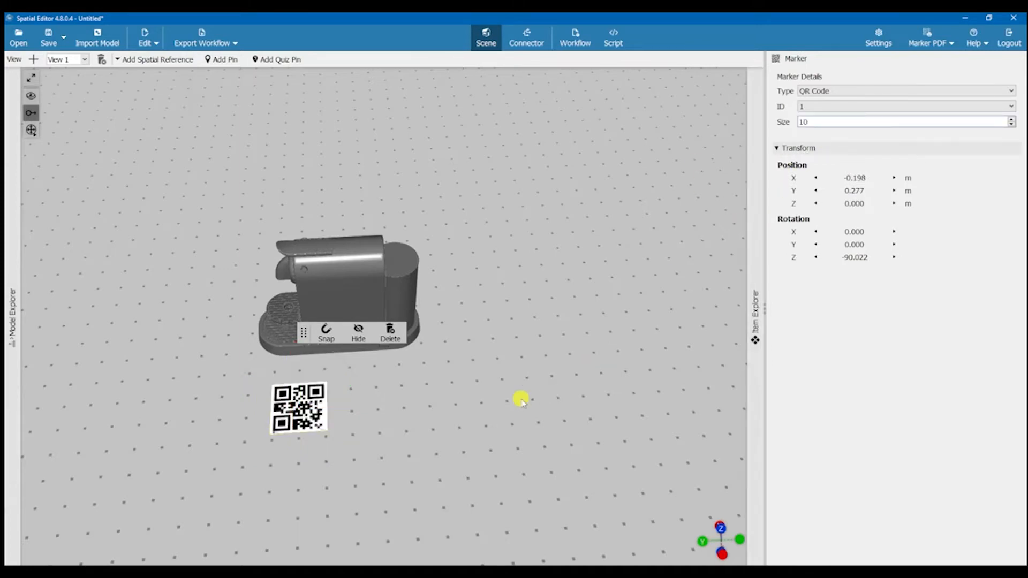
{"action": "left_click", "coordinate": [304, 411]}
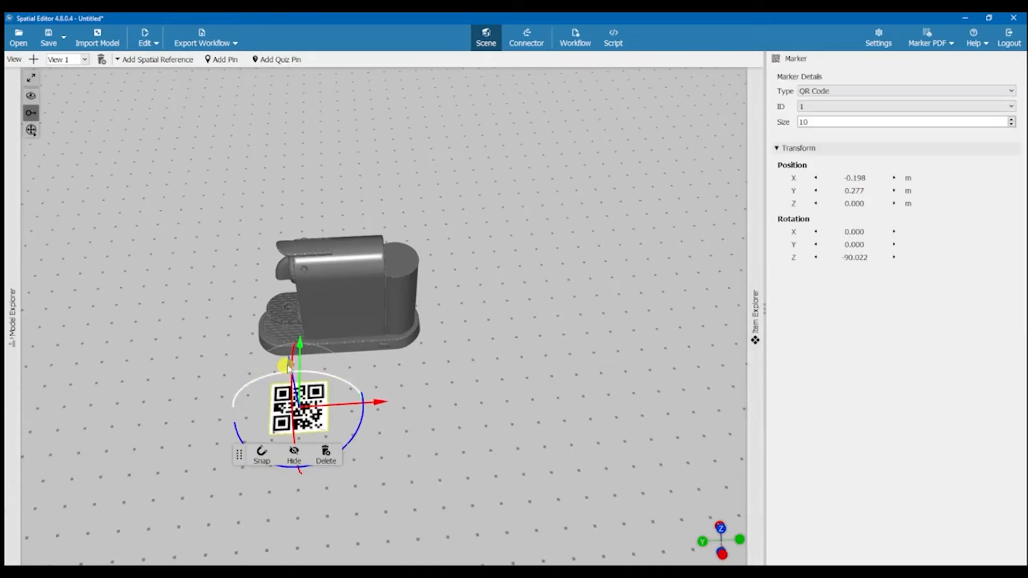
{"action": "left_click_drag", "start_coordinate": [304, 348], "coordinate": [303, 336]}
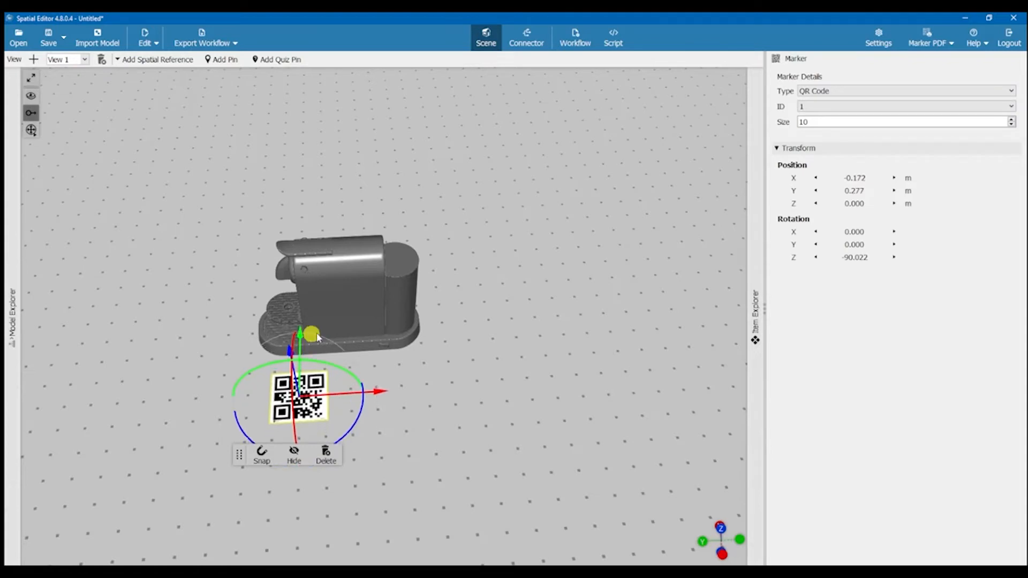
Add an ArUco marker on the coffee machine's side face and pull it away from the machine to about X -0.268 m.
{"action": "left_click", "coordinate": [158, 60]}
{"action": "left_click", "coordinate": [219, 73]}
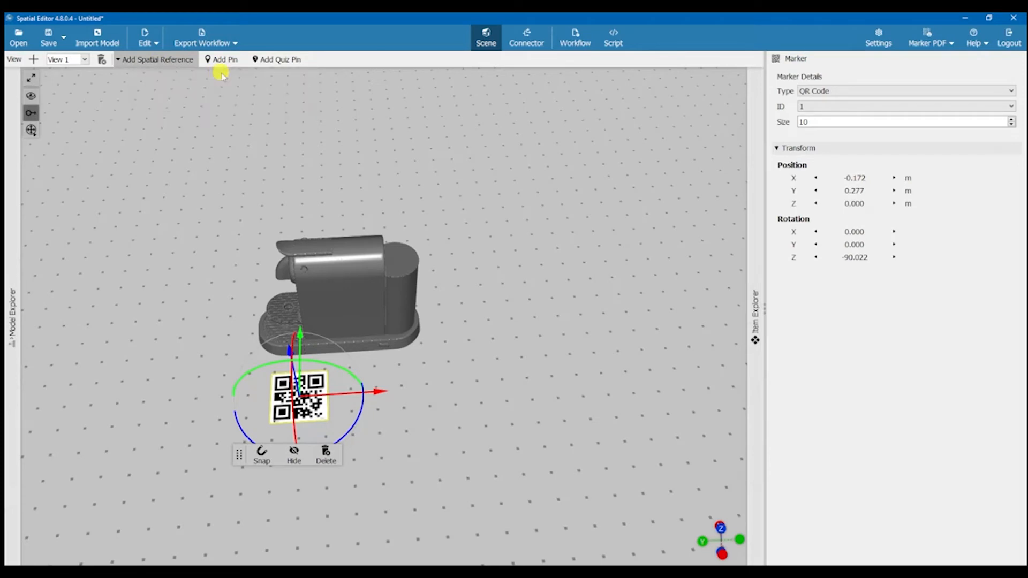
{"action": "left_click", "coordinate": [358, 307]}
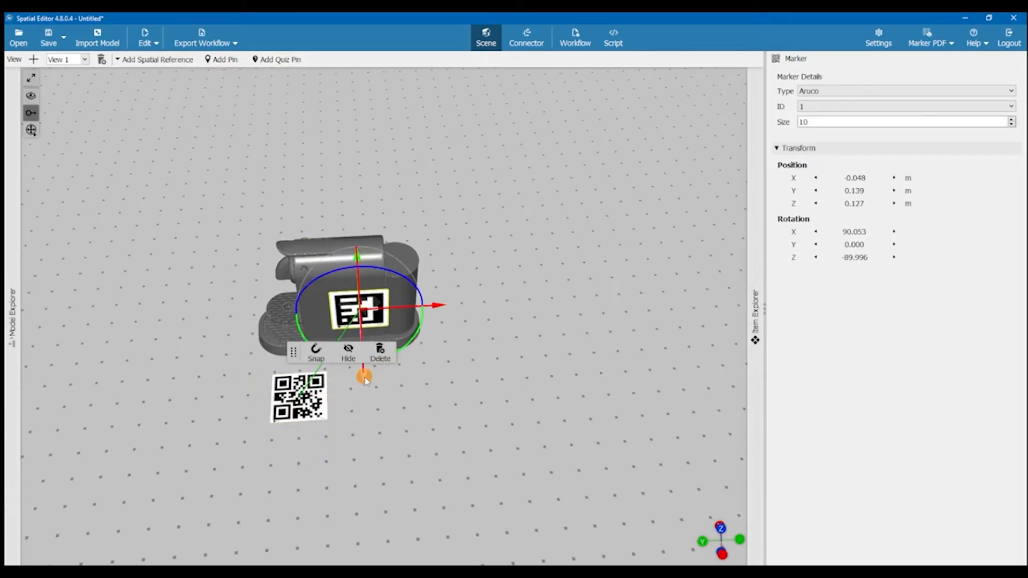
{"action": "left_click_drag", "start_coordinate": [364, 378], "coordinate": [360, 484]}
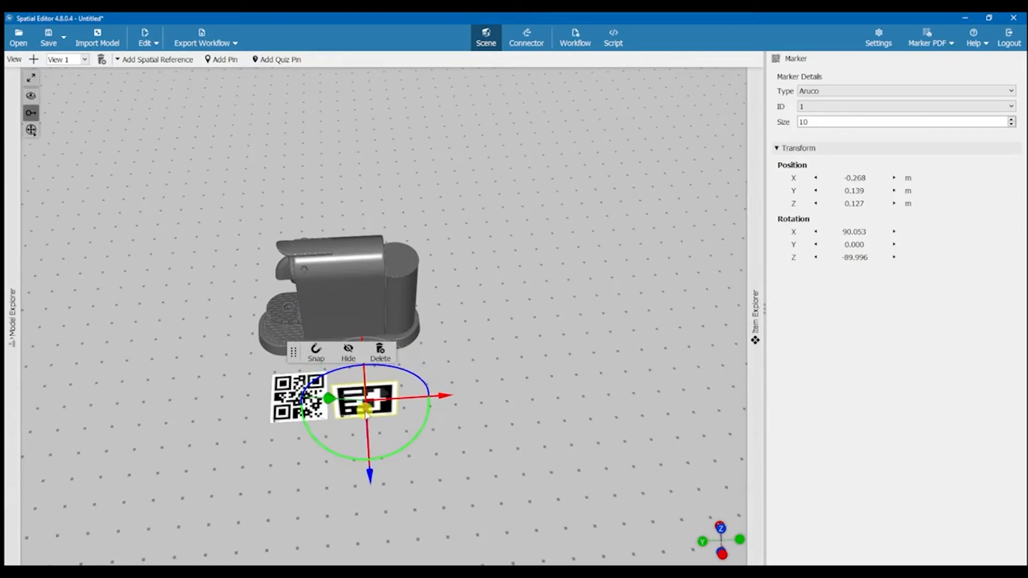
{"action": "mouse_move", "coordinate": [366, 408]}
{"action": "left_mouse_down"}
{"action": "mouse_move", "coordinate": [360, 320]}
{"action": "mouse_move", "coordinate": [369, 388]}
{"action": "left_mouse_up"}
Set the ArUco marker's X rotation to 0 and its Z position to 0 m so it lies on the floor.
{"action": "double_click", "coordinate": [860, 233]}
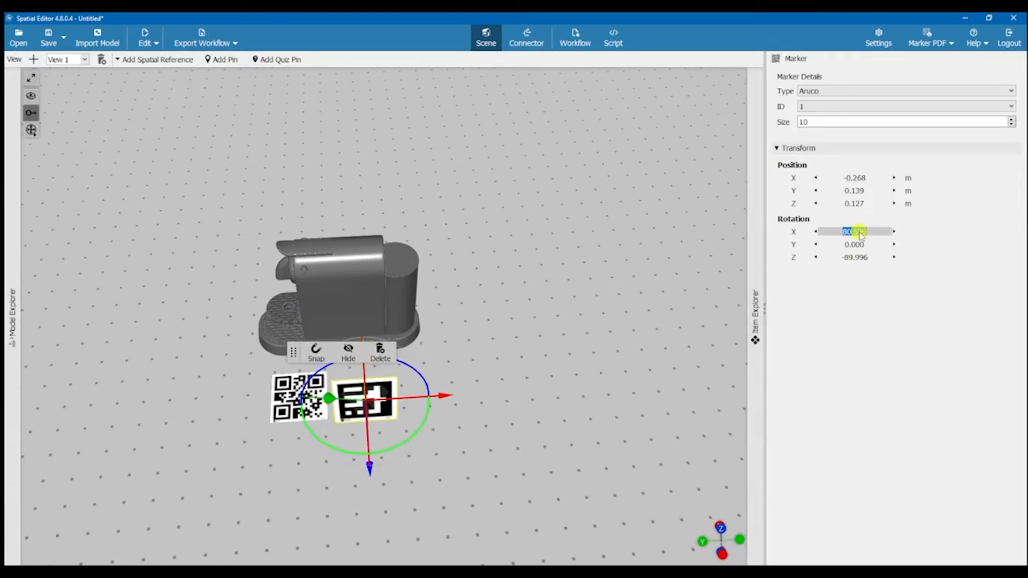
{"action": "type", "text": "0"}
{"action": "key", "text": "Return"}
{"action": "double_click", "coordinate": [852, 204]}
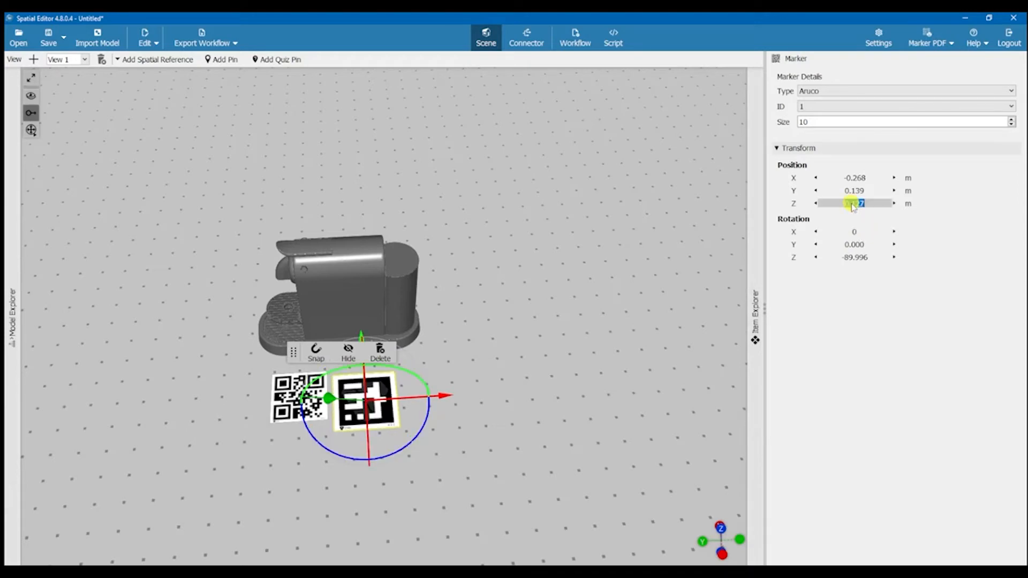
{"action": "type", "text": "0"}
{"action": "key", "text": "Return"}
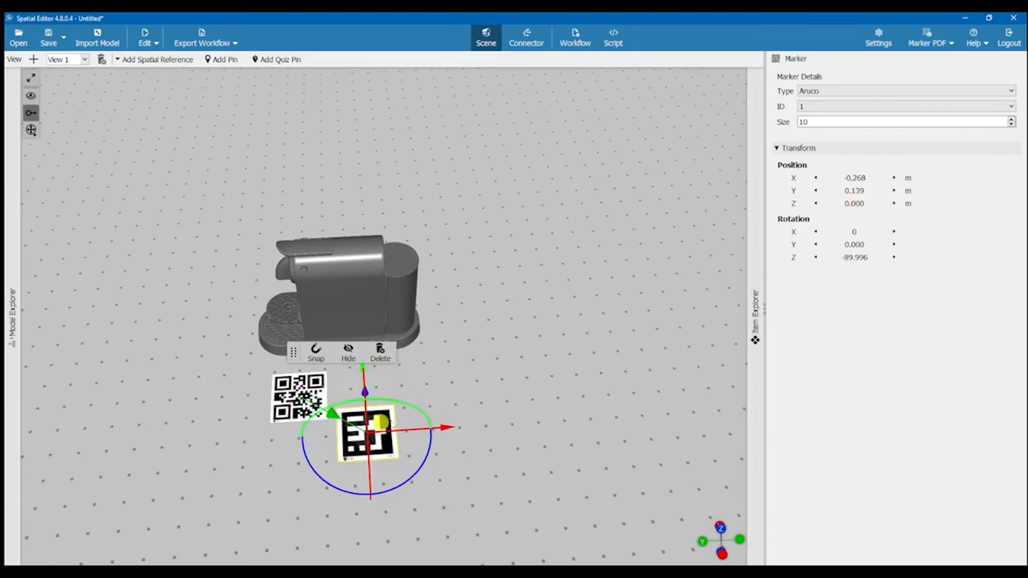
Slide the ArUco marker toward the coffee machine, in line with the QR marker, and deselect it.
{"action": "left_click_drag", "start_coordinate": [368, 505], "coordinate": [445, 516]}
{"action": "left_click_drag", "start_coordinate": [416, 376], "coordinate": [380, 360]}
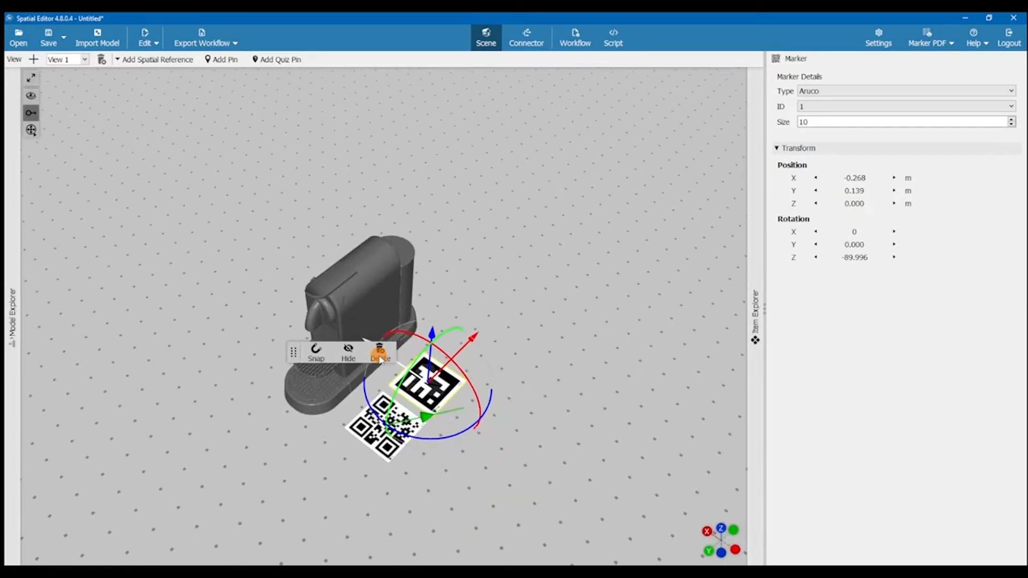
{"action": "mouse_move", "coordinate": [464, 348]}
{"action": "left_mouse_down"}
{"action": "mouse_move", "coordinate": [525, 390]}
{"action": "mouse_move", "coordinate": [484, 420]}
{"action": "mouse_move", "coordinate": [493, 428]}
{"action": "left_mouse_up"}
{"action": "left_click", "coordinate": [459, 498]}
{"action": "mouse_move", "coordinate": [459, 497]}
{"action": "left_mouse_down"}
{"action": "mouse_move", "coordinate": [427, 456]}
{"action": "mouse_move", "coordinate": [442, 437]}
{"action": "mouse_move", "coordinate": [431, 418]}
{"action": "left_mouse_up"}
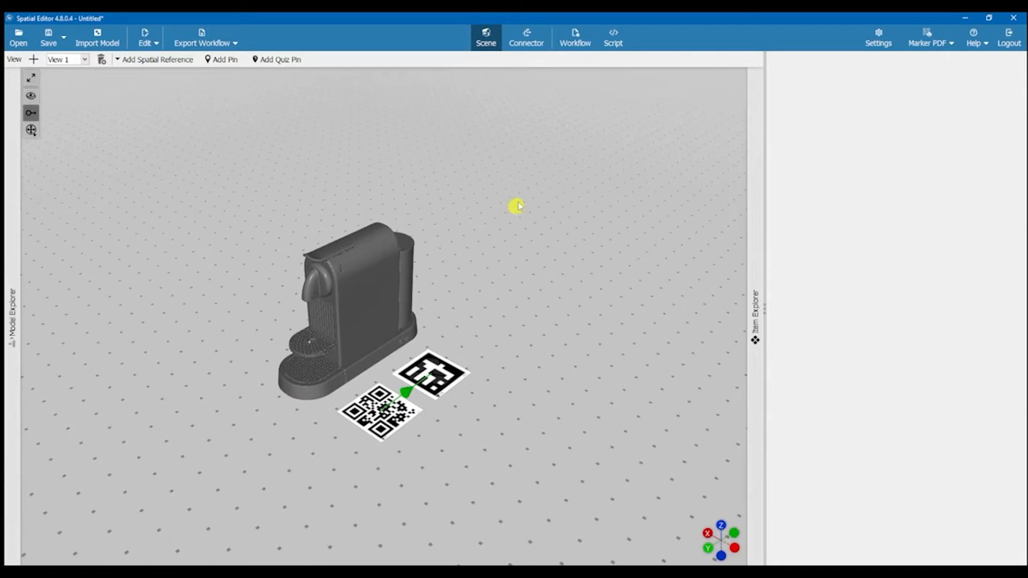
Open the node connector view and delete the connection between the QR marker and the ArUco marker.
{"action": "left_click", "coordinate": [526, 38]}
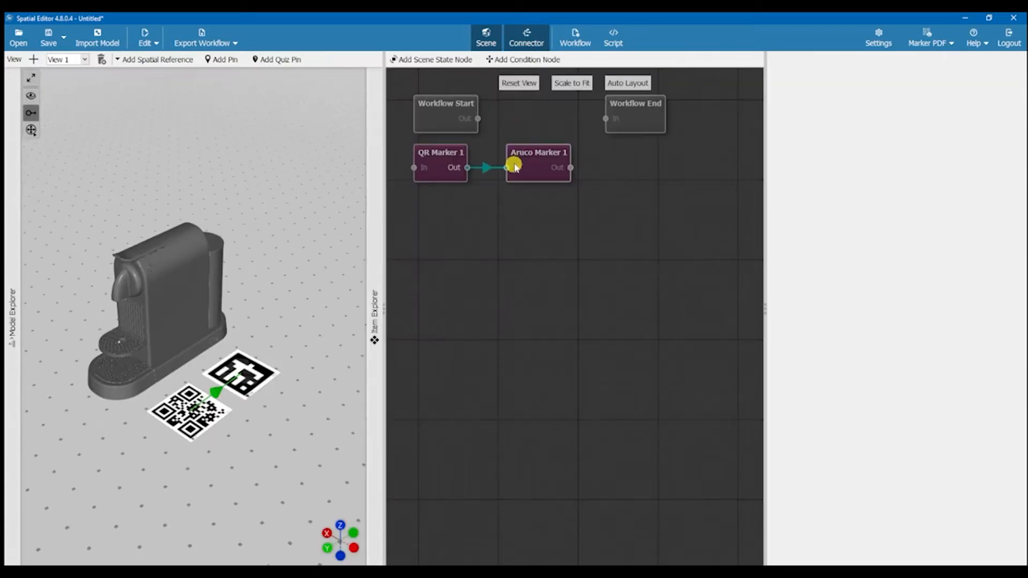
{"action": "left_click", "coordinate": [496, 170]}
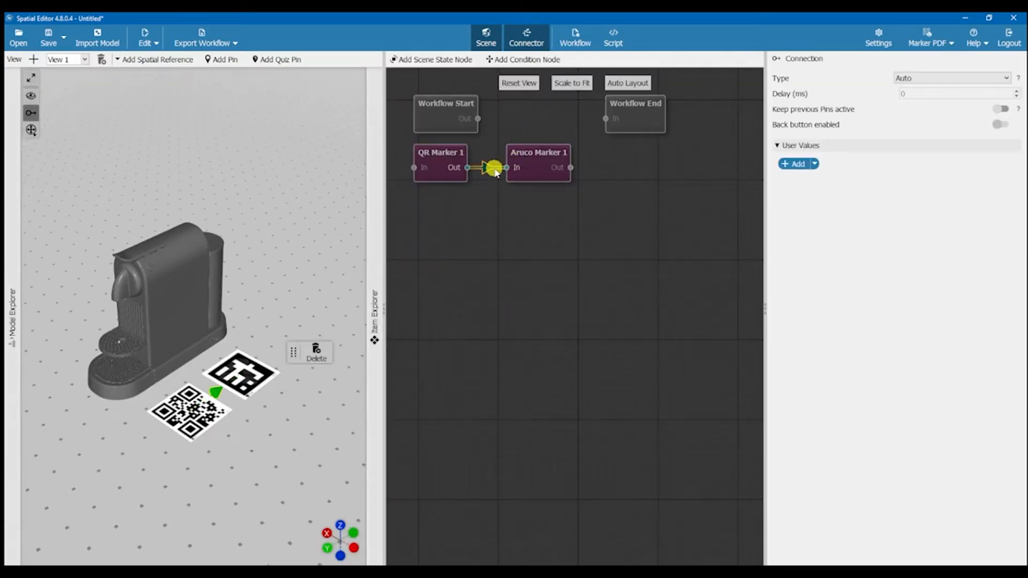
{"action": "key", "text": "Delete"}
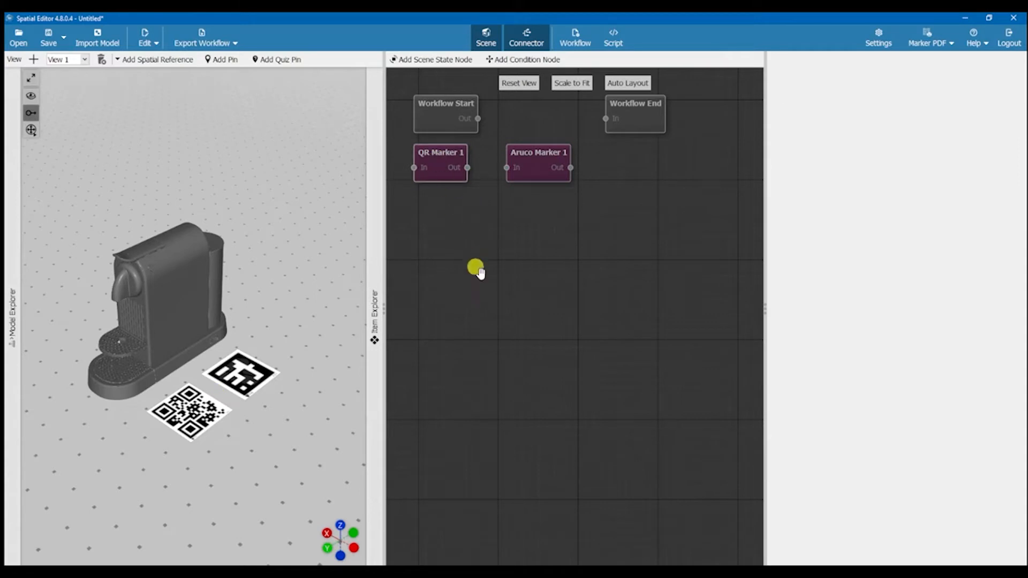
Connect Workflow Start to both the QR marker and ArUco marker nodes, and move Workflow End away from them.
{"action": "scroll", "coordinate": [506, 238], "scroll_direction": "down", "scroll_amount": 1}
{"action": "left_click_drag", "start_coordinate": [509, 202], "coordinate": [524, 310]}
{"action": "mouse_move", "coordinate": [443, 253]}
{"action": "left_mouse_down"}
{"action": "mouse_move", "coordinate": [512, 202]}
{"action": "mouse_move", "coordinate": [501, 197]}
{"action": "mouse_move", "coordinate": [489, 243]}
{"action": "mouse_move", "coordinate": [501, 259]}
{"action": "left_mouse_up"}
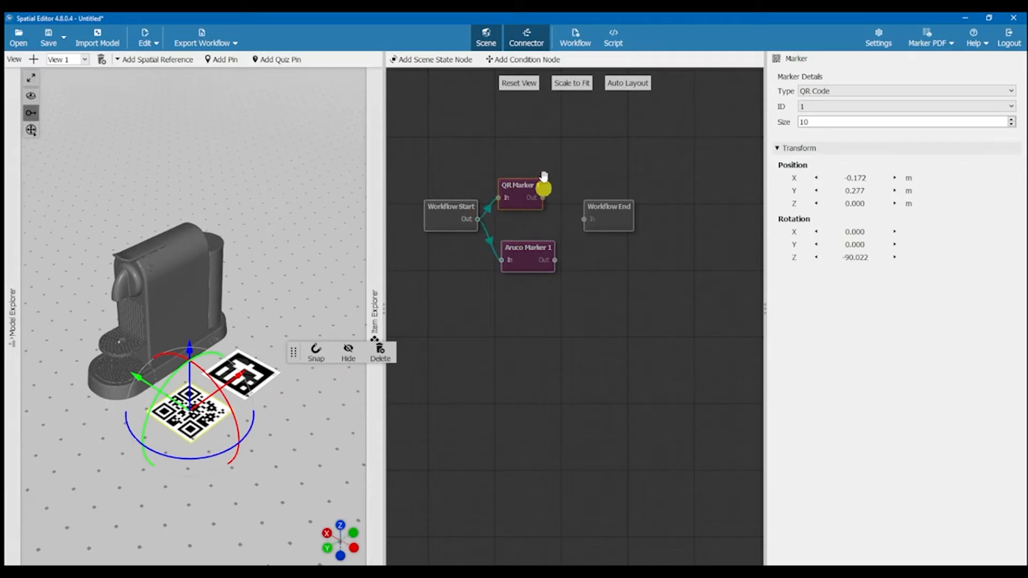
{"action": "left_click_drag", "start_coordinate": [618, 221], "coordinate": [702, 231]}
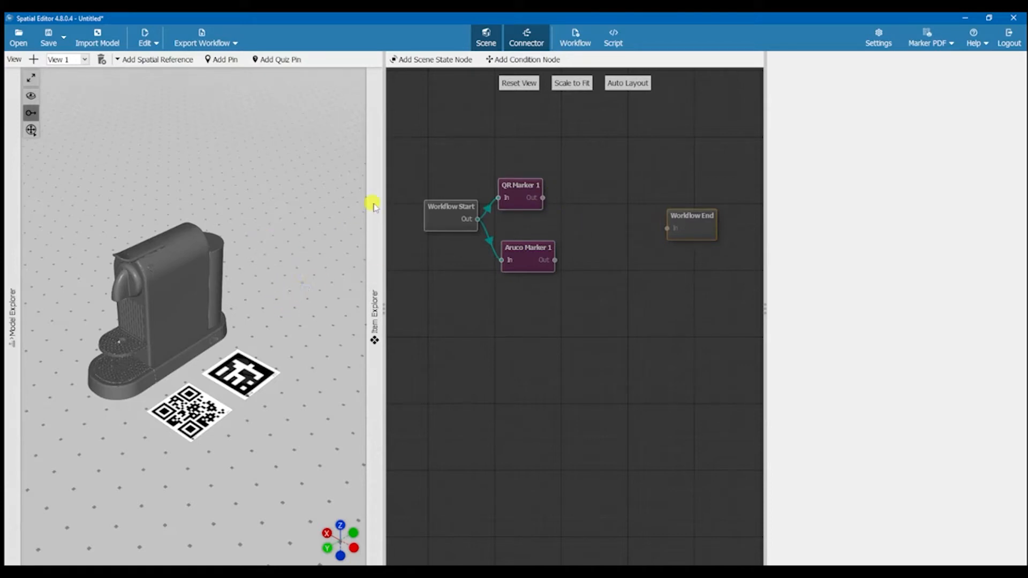
Add a scene state node between the markers and Workflow End, and connect both marker outputs to its input.
{"action": "left_click", "coordinate": [451, 60]}
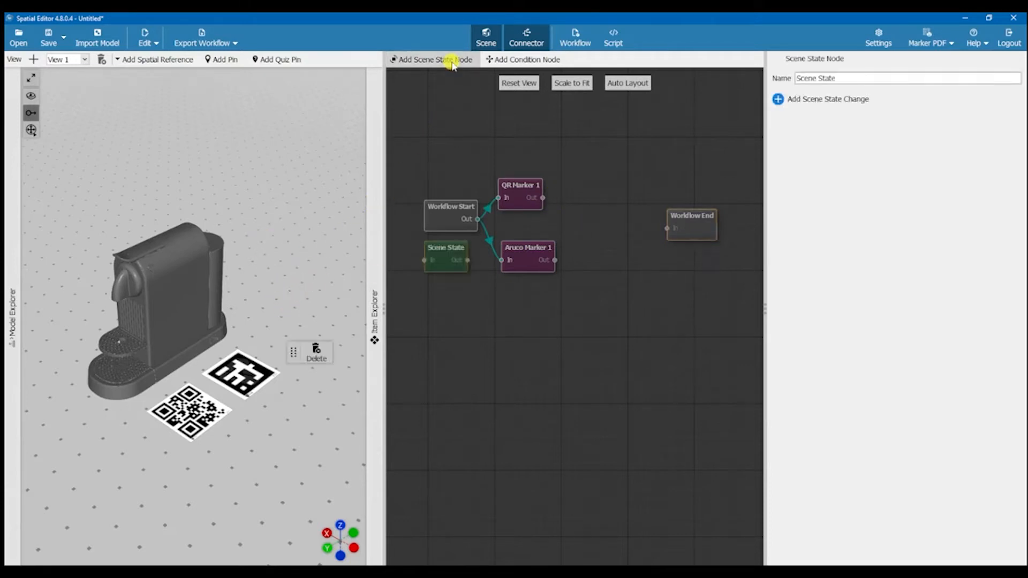
{"action": "mouse_move", "coordinate": [443, 260]}
{"action": "left_mouse_down"}
{"action": "mouse_move", "coordinate": [551, 220]}
{"action": "mouse_move", "coordinate": [609, 223]}
{"action": "mouse_move", "coordinate": [578, 225]}
{"action": "left_mouse_up"}
{"action": "left_click_drag", "start_coordinate": [554, 261], "coordinate": [579, 224]}
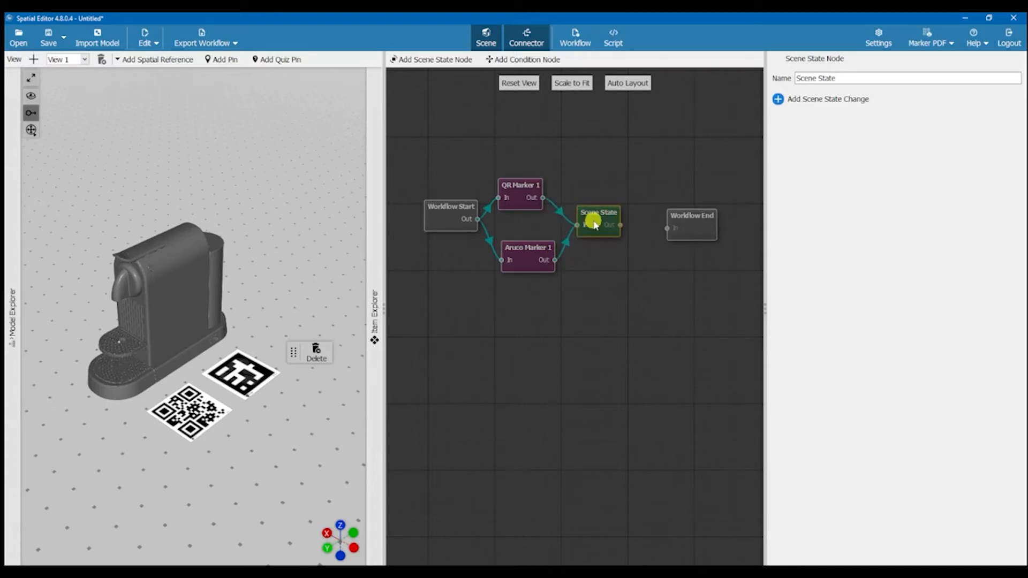
Rename the scene state node as "Make model visible".
{"action": "double_click", "coordinate": [850, 76]}
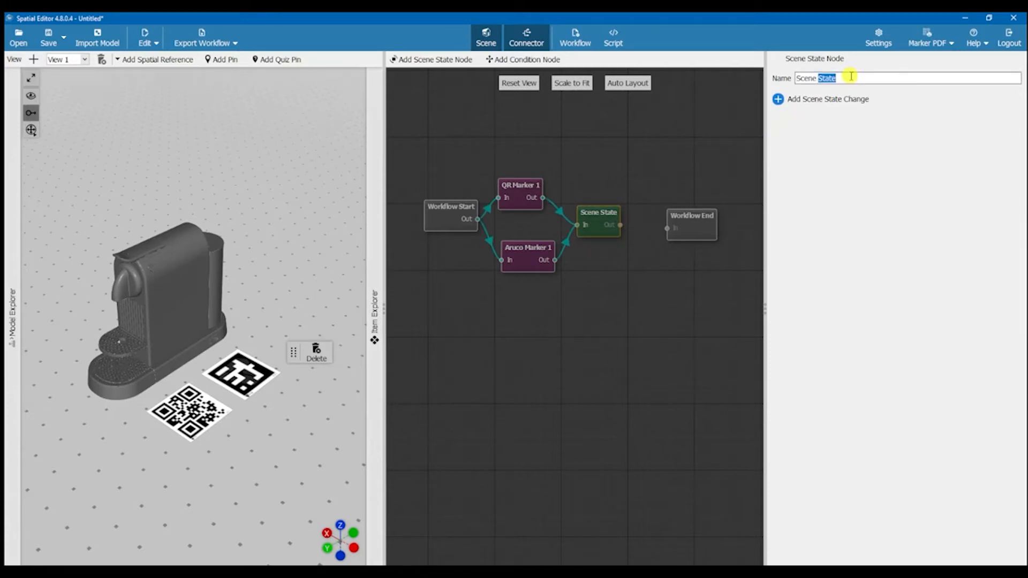
{"action": "triple_click", "coordinate": [850, 80]}
{"action": "type", "text": "Make mod"}
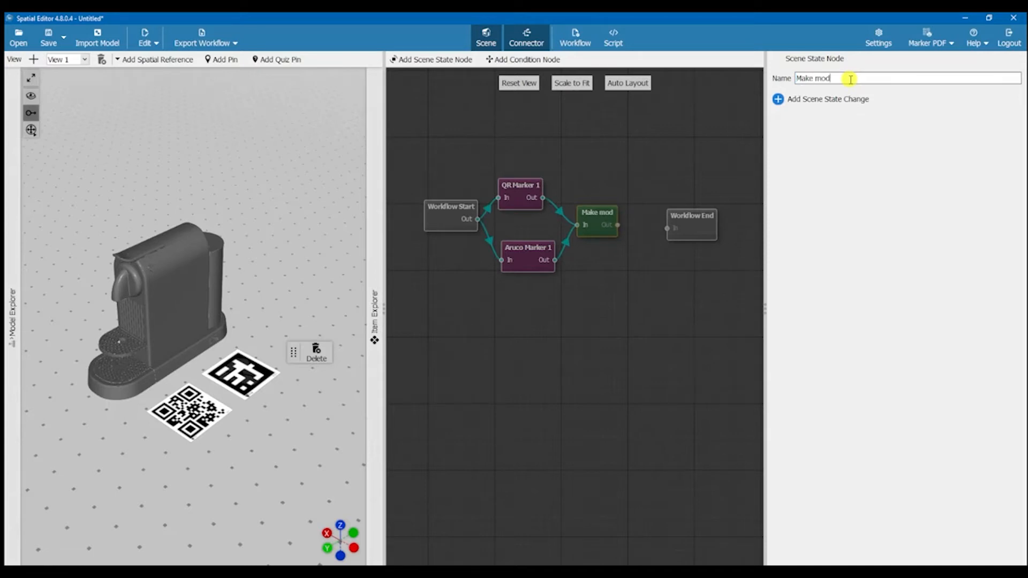
{"action": "type", "text": "el visible"}
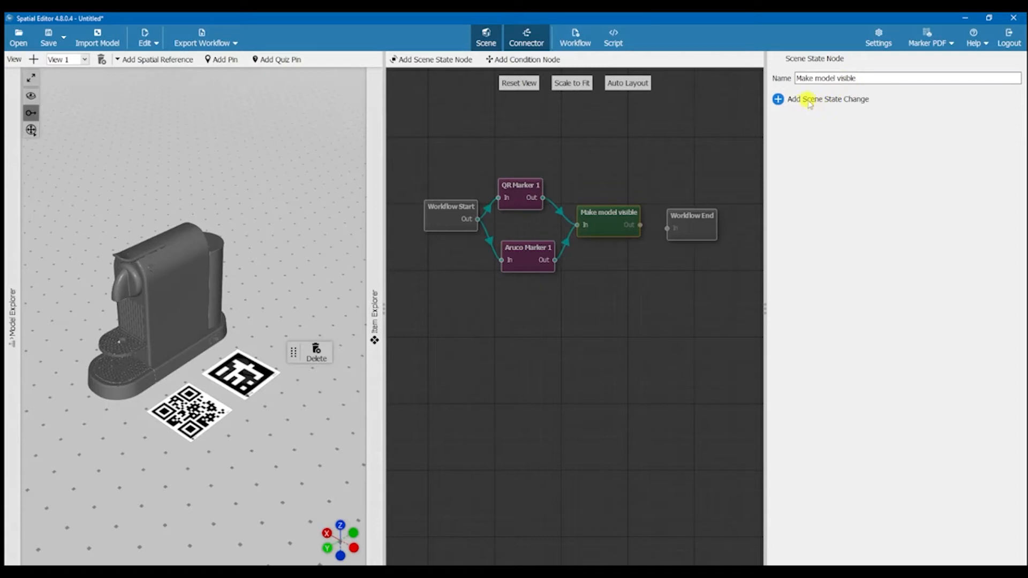
Add a Visible state change to the Make model visible node and assign the whole Produit1 assembly as its target.
{"action": "left_click", "coordinate": [778, 99]}
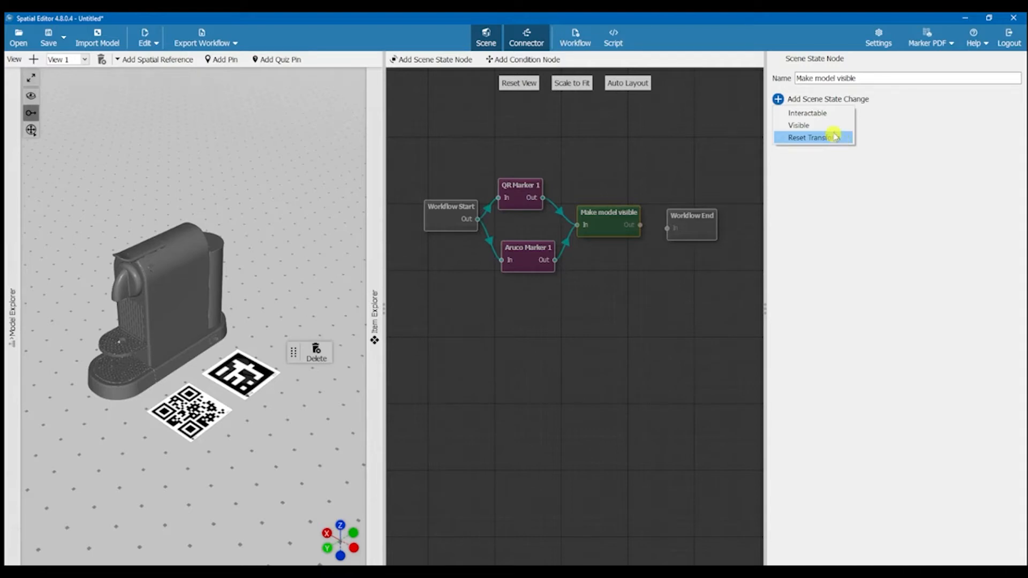
{"action": "left_click", "coordinate": [836, 125]}
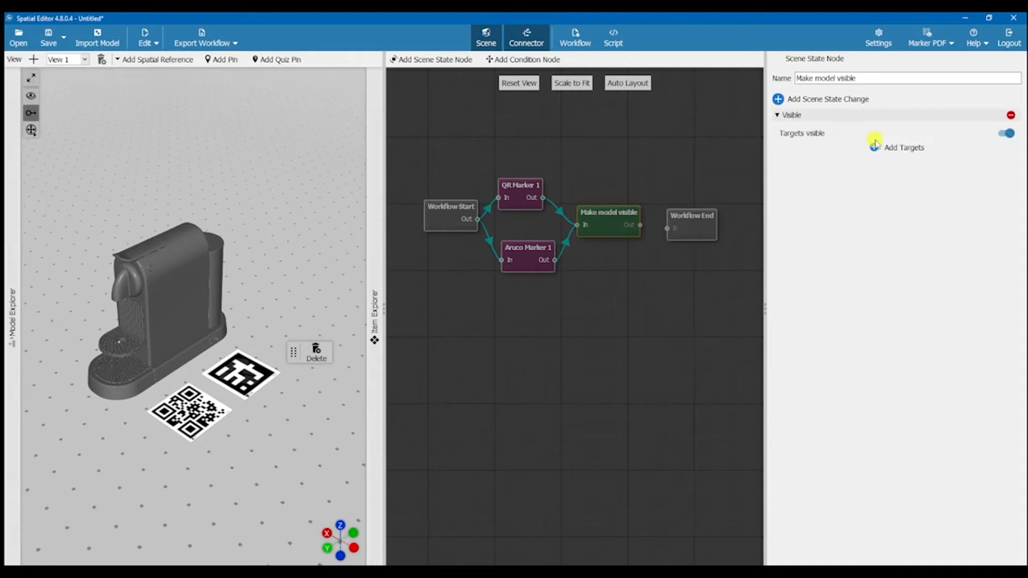
{"action": "left_click", "coordinate": [874, 148]}
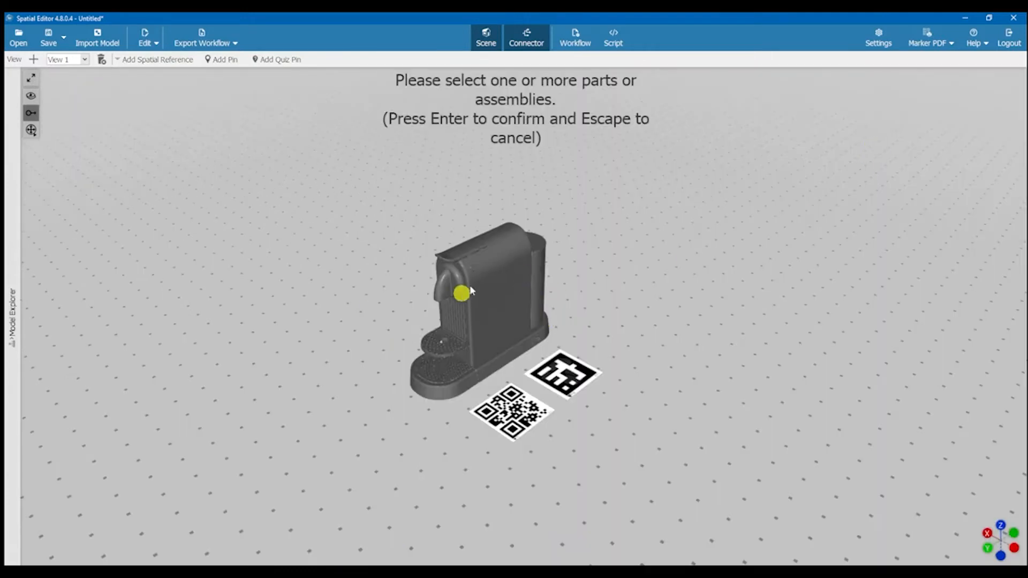
{"action": "left_click", "coordinate": [542, 266]}
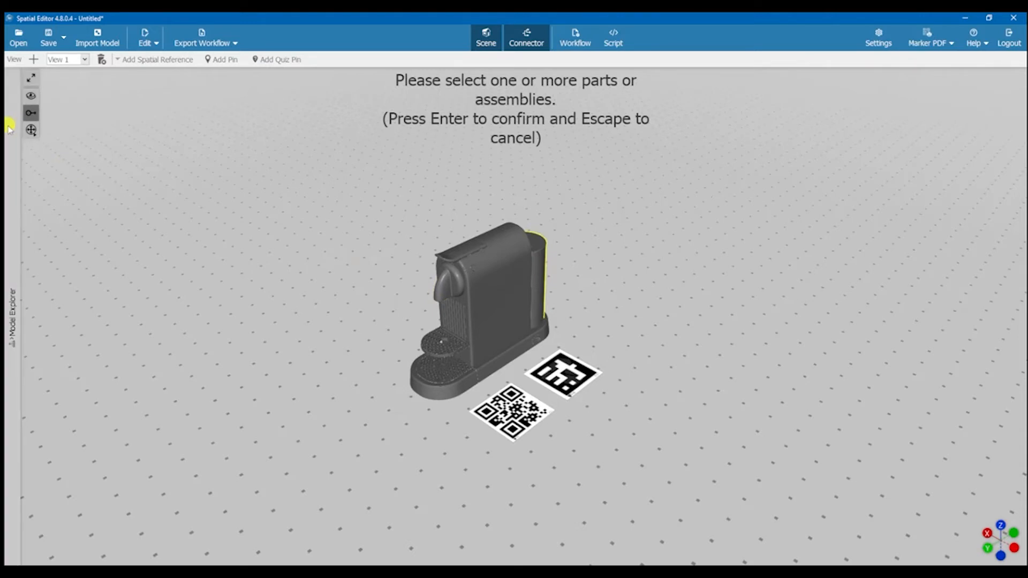
{"action": "mouse_move", "coordinate": [11, 129]}
{"action": "left_click", "coordinate": [57, 241]}
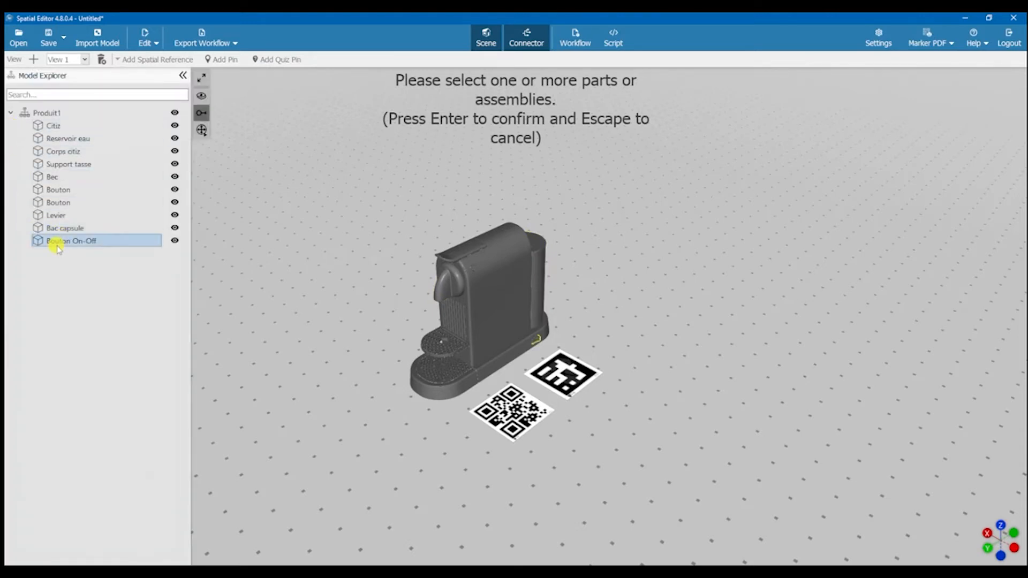
{"action": "left_click", "coordinate": [86, 214], "text": "ctrl"}
{"action": "left_click", "coordinate": [87, 191], "text": "ctrl"}
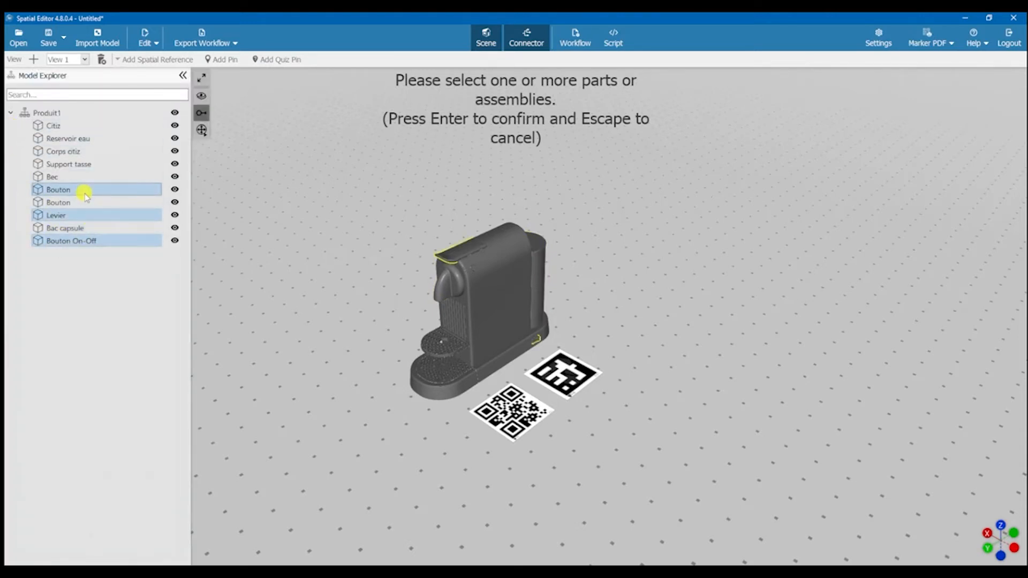
{"action": "left_click", "coordinate": [52, 114]}
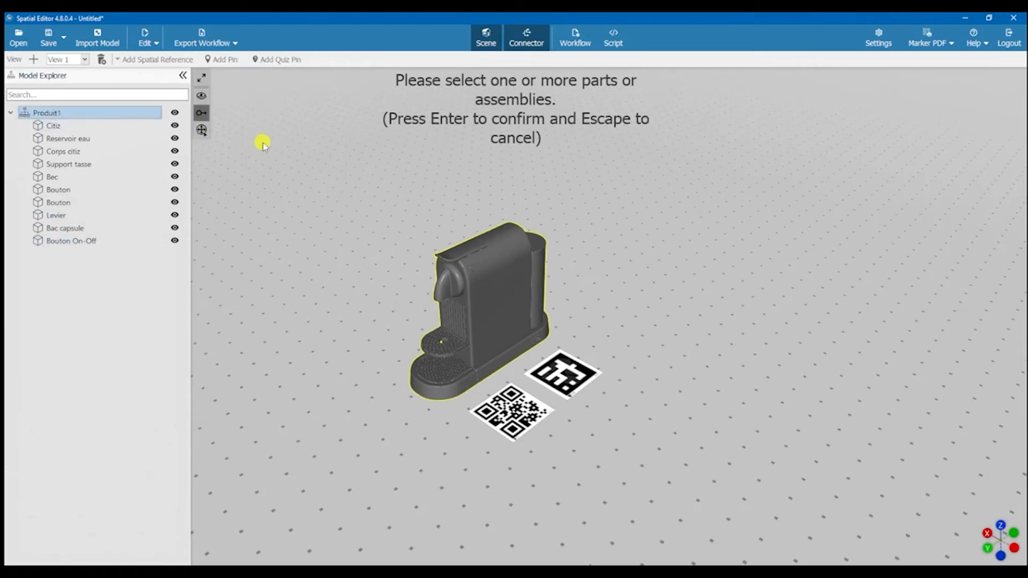
{"action": "key", "text": "Return"}
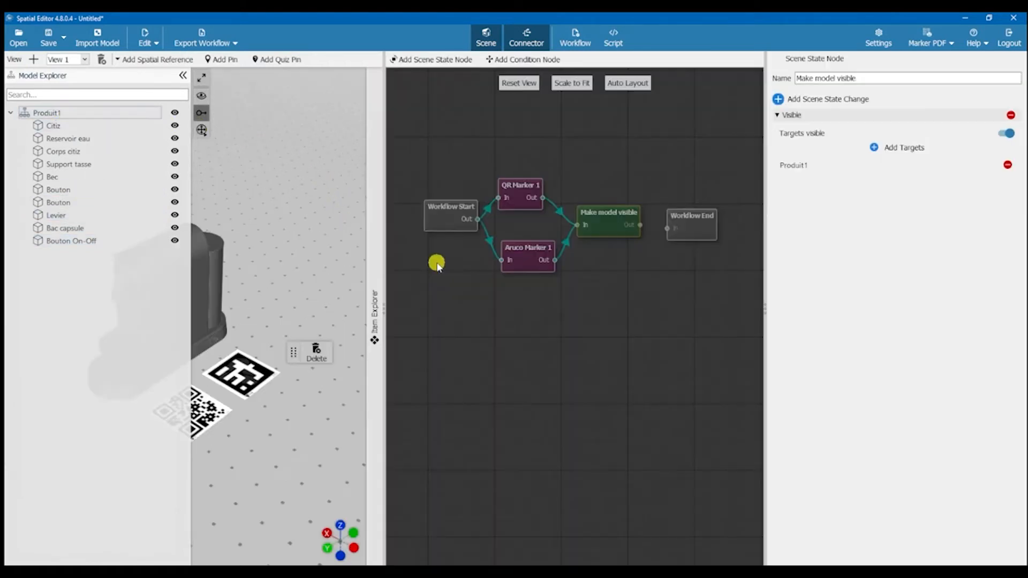
{"action": "left_click", "coordinate": [183, 76]}
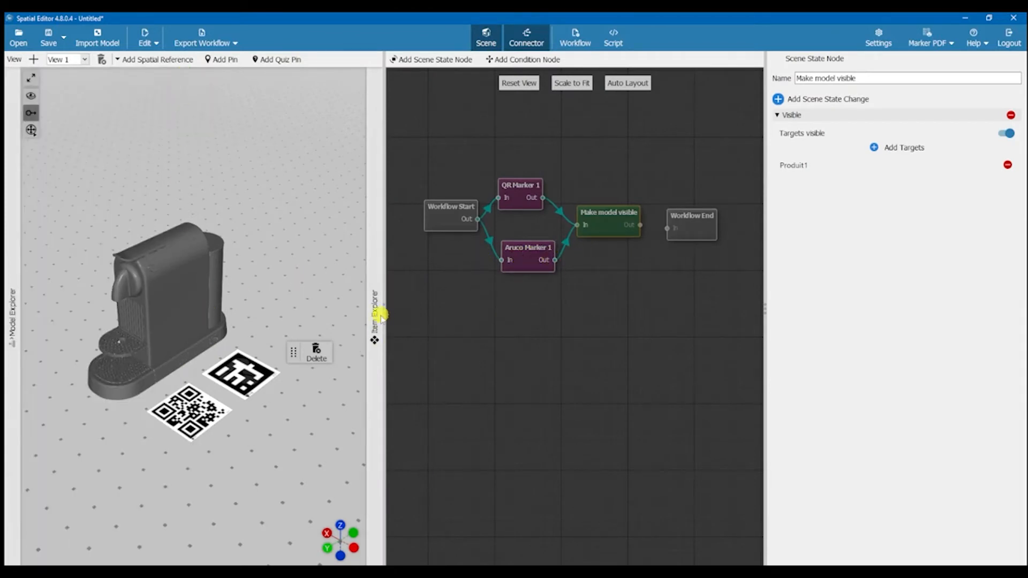
Widen the scene and node graph areas, and apply the automatic layout to the workflow nodes.
{"action": "left_click_drag", "start_coordinate": [381, 314], "coordinate": [463, 304]}
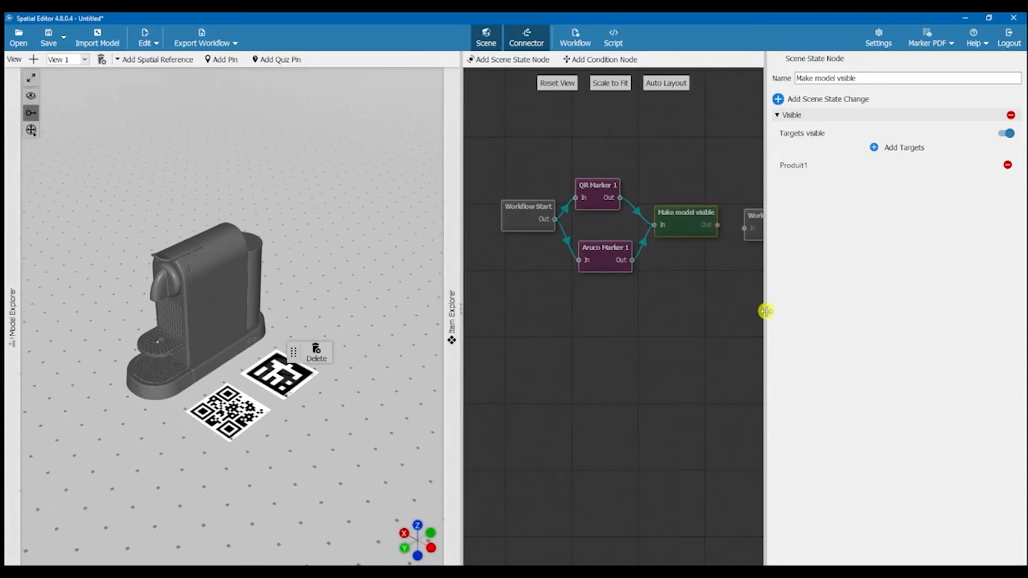
{"action": "left_click_drag", "start_coordinate": [766, 311], "coordinate": [840, 303]}
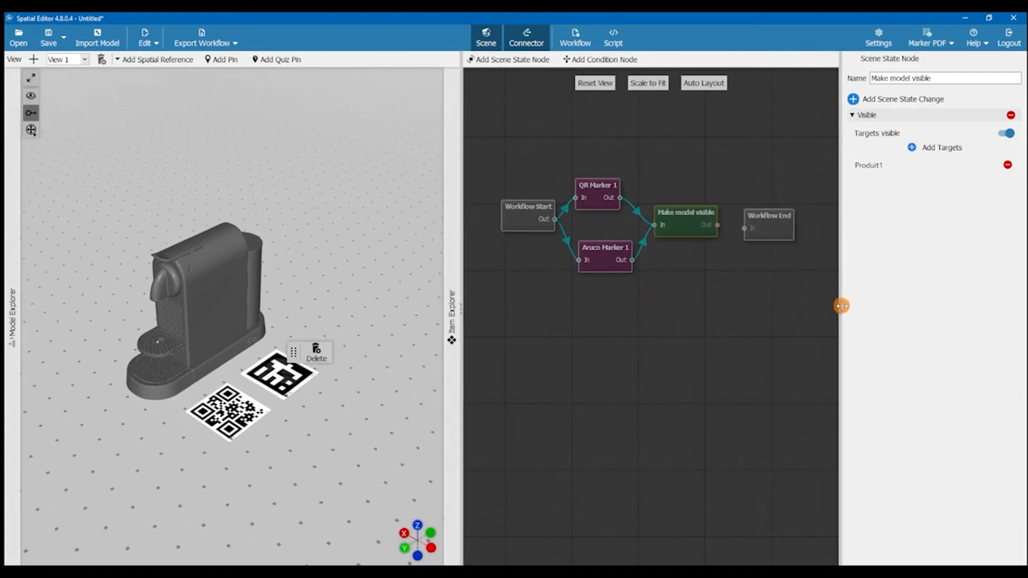
{"action": "left_click", "coordinate": [701, 87]}
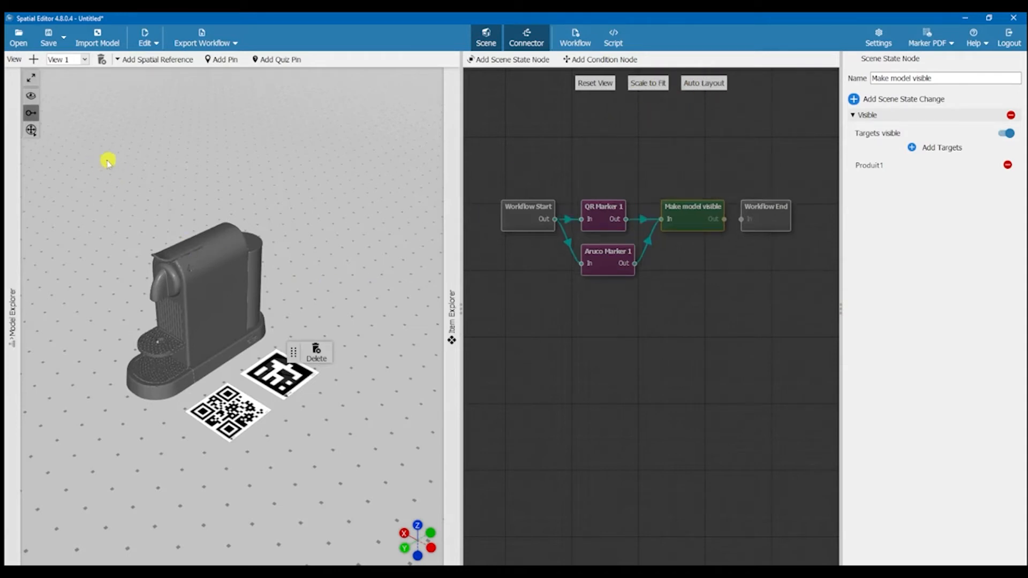
Add a pin on the coffee machine's side face and pull it toward the front to about Y 0.367 m.
{"action": "left_click", "coordinate": [224, 59]}
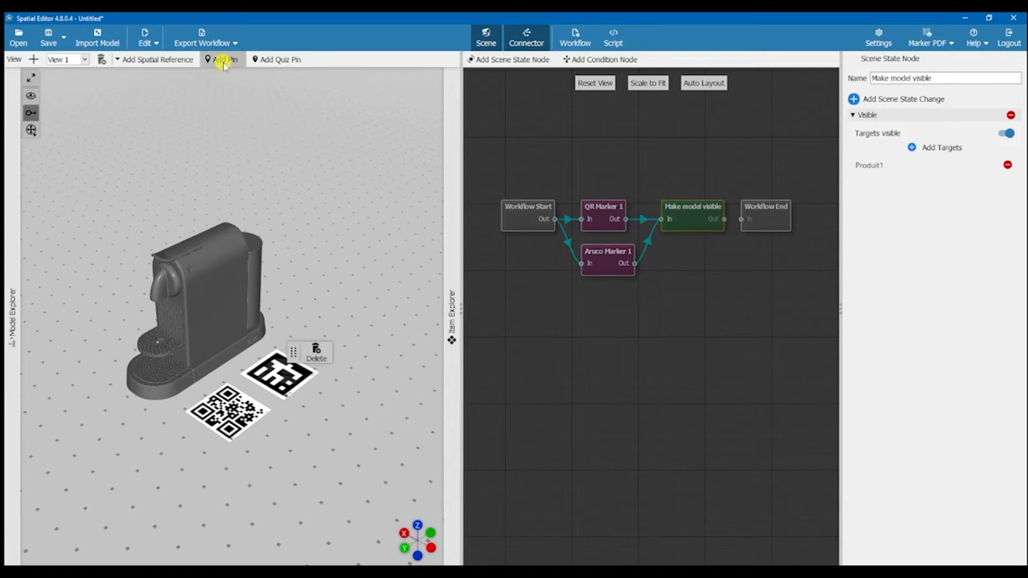
{"action": "left_click", "coordinate": [220, 301]}
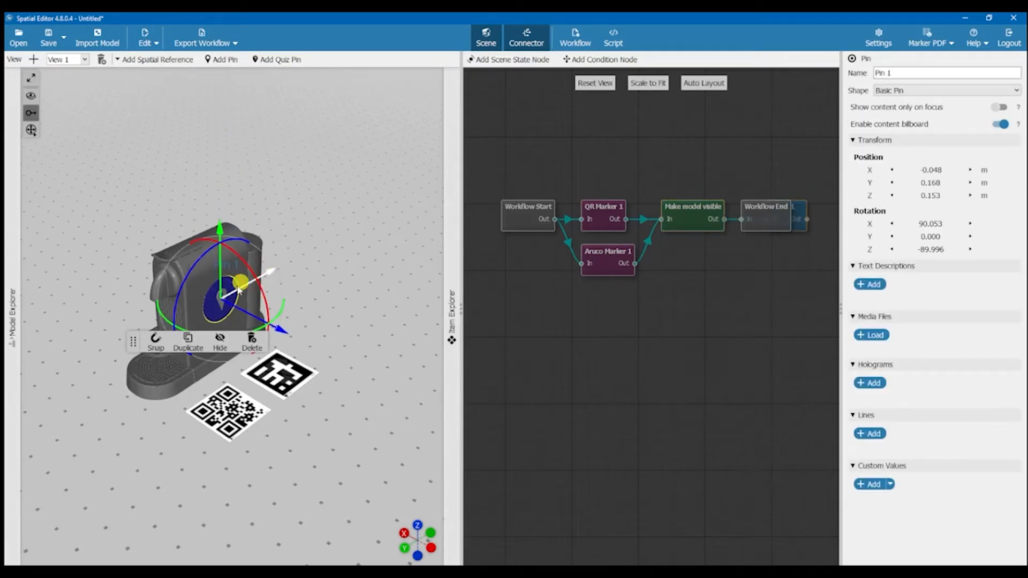
{"action": "left_click_drag", "start_coordinate": [246, 284], "coordinate": [171, 323]}
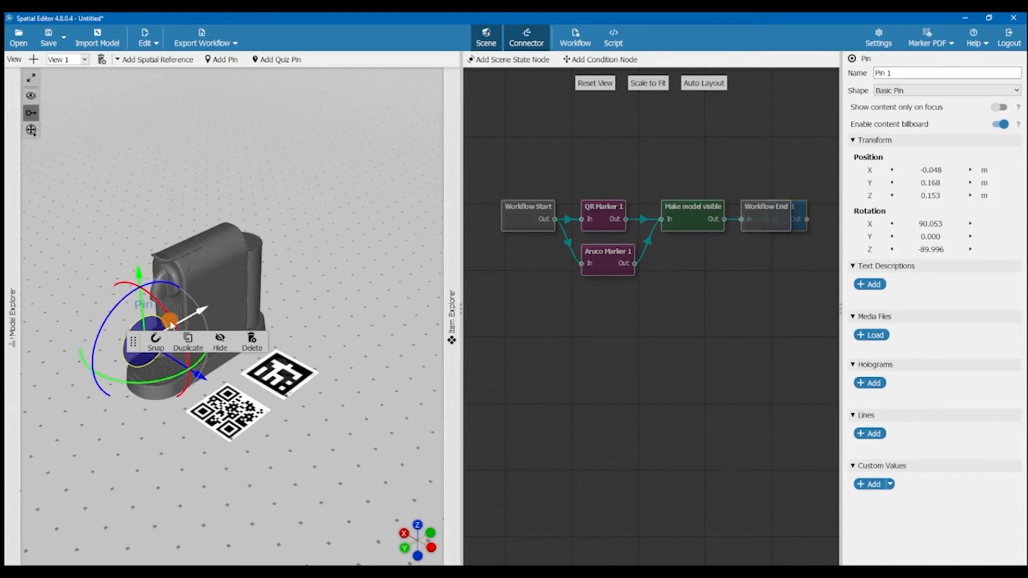
Rotate the pin to about -177° around Z and move it above the machine's front, at about X 0.001, Y 0.370, Z 0.377 m.
{"action": "left_click_drag", "start_coordinate": [148, 469], "coordinate": [174, 470]}
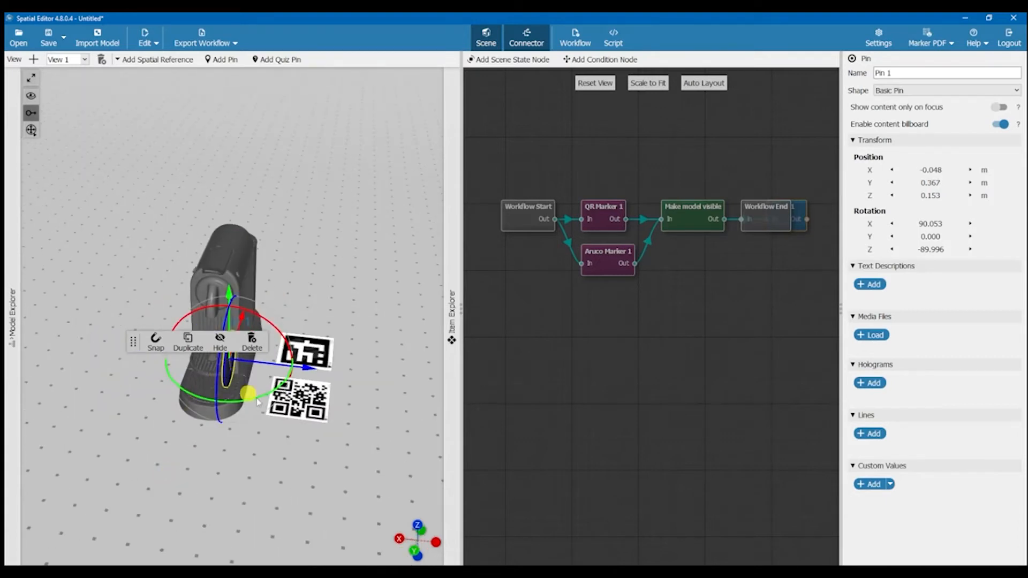
{"action": "left_click_drag", "start_coordinate": [260, 472], "coordinate": [202, 485]}
{"action": "scroll", "coordinate": [310, 458], "scroll_direction": "down", "scroll_amount": 2}
{"action": "scroll", "coordinate": [257, 454], "scroll_direction": "down", "scroll_amount": 1}
{"action": "left_click_drag", "start_coordinate": [256, 454], "coordinate": [251, 183]}
{"action": "scroll", "coordinate": [241, 399], "scroll_direction": "down", "scroll_amount": 1}
{"action": "mouse_move", "coordinate": [229, 420]}
{"action": "left_mouse_down"}
{"action": "mouse_move", "coordinate": [225, 374]}
{"action": "mouse_move", "coordinate": [232, 406]}
{"action": "left_mouse_up"}
{"action": "left_click_drag", "start_coordinate": [257, 171], "coordinate": [254, 125]}
{"action": "left_click_drag", "start_coordinate": [340, 208], "coordinate": [321, 211]}
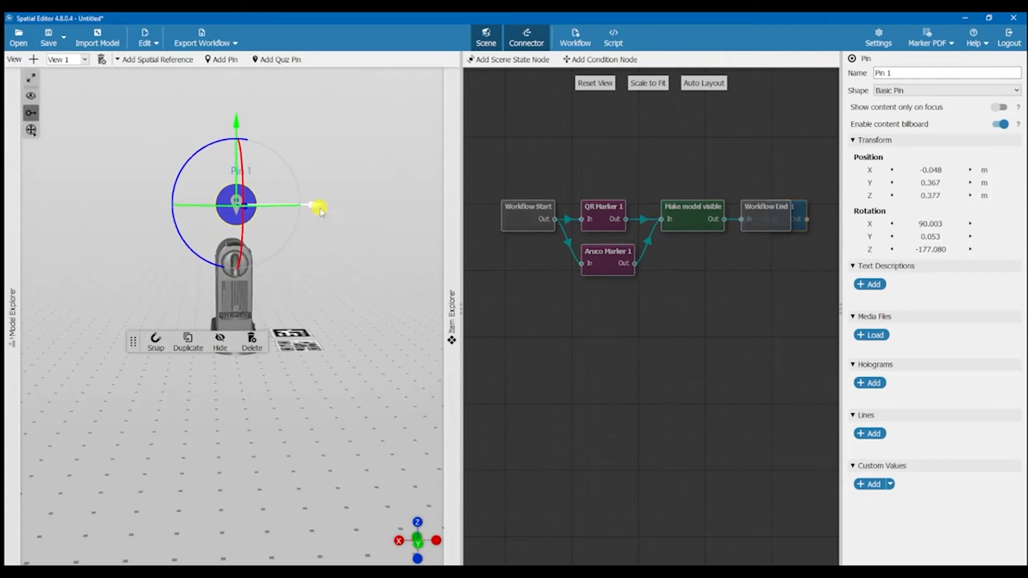
{"action": "left_click_drag", "start_coordinate": [301, 399], "coordinate": [291, 404]}
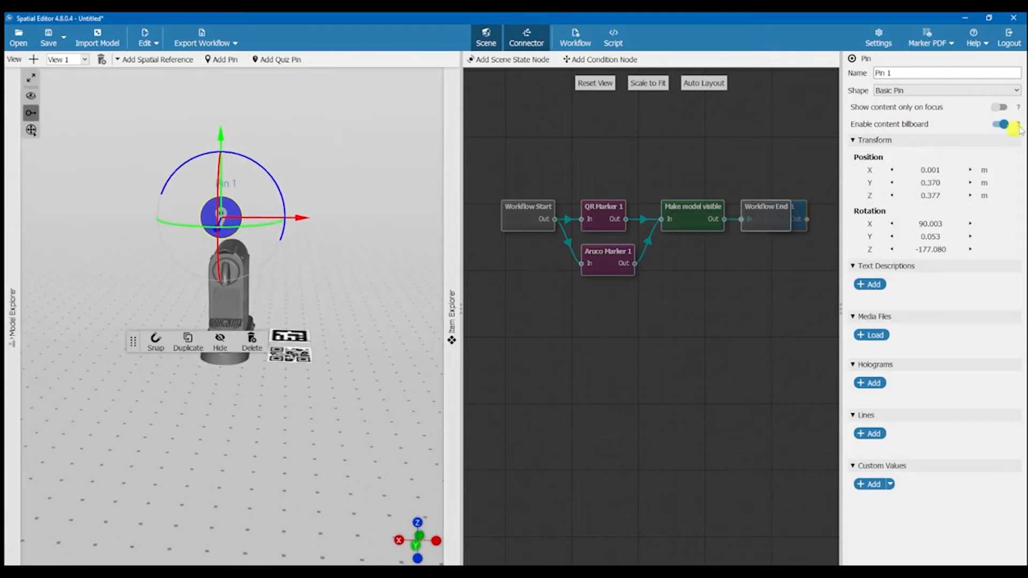
Rename the pin as "Intro Coffee" and review its shape options, keeping Basic Pin.
{"action": "triple_click", "coordinate": [932, 71]}
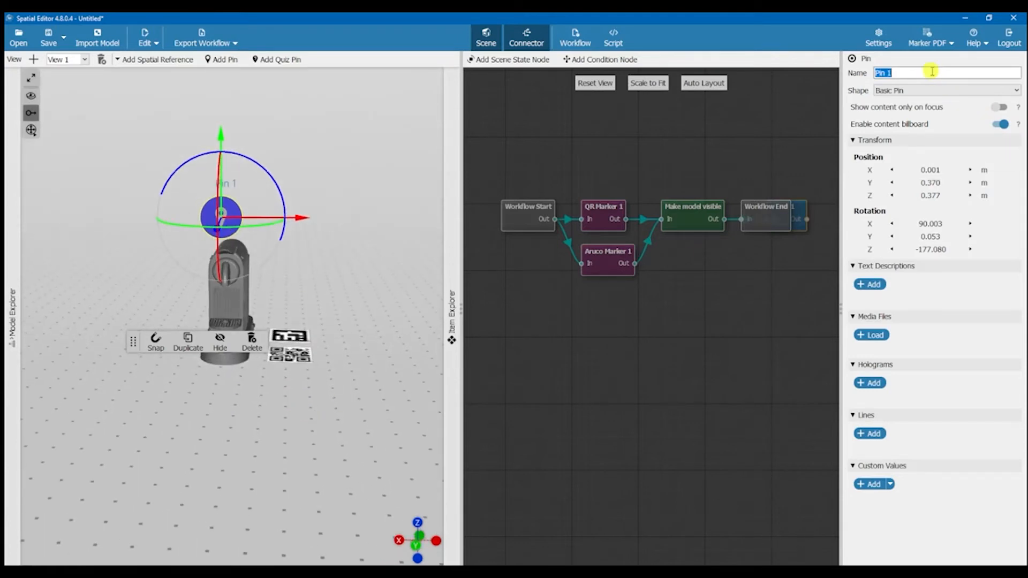
{"action": "type", "text": "Intro Coffw"}
{"action": "key", "text": "BackSpace"}
{"action": "type", "text": "ee"}
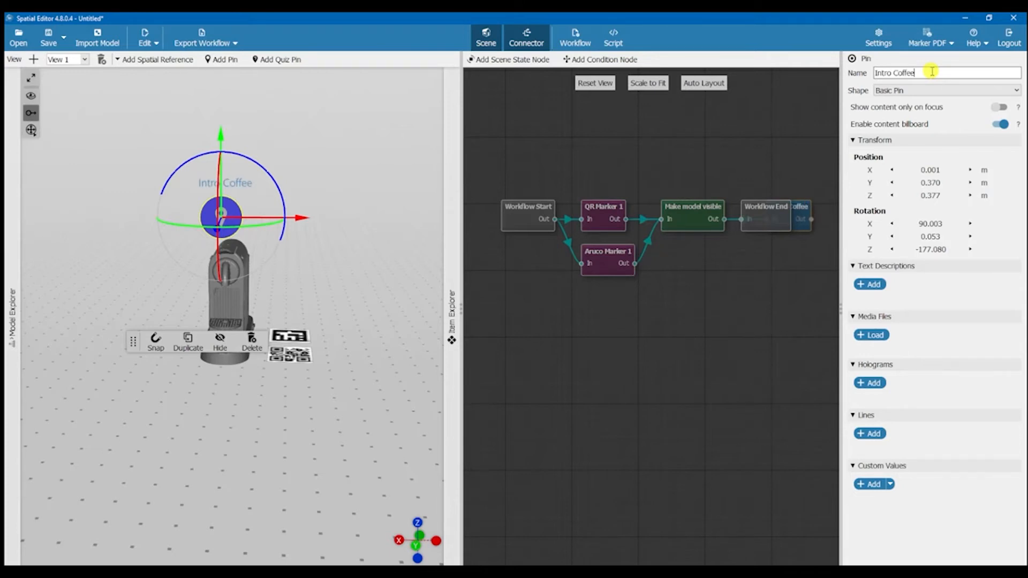
{"action": "left_click", "coordinate": [934, 91]}
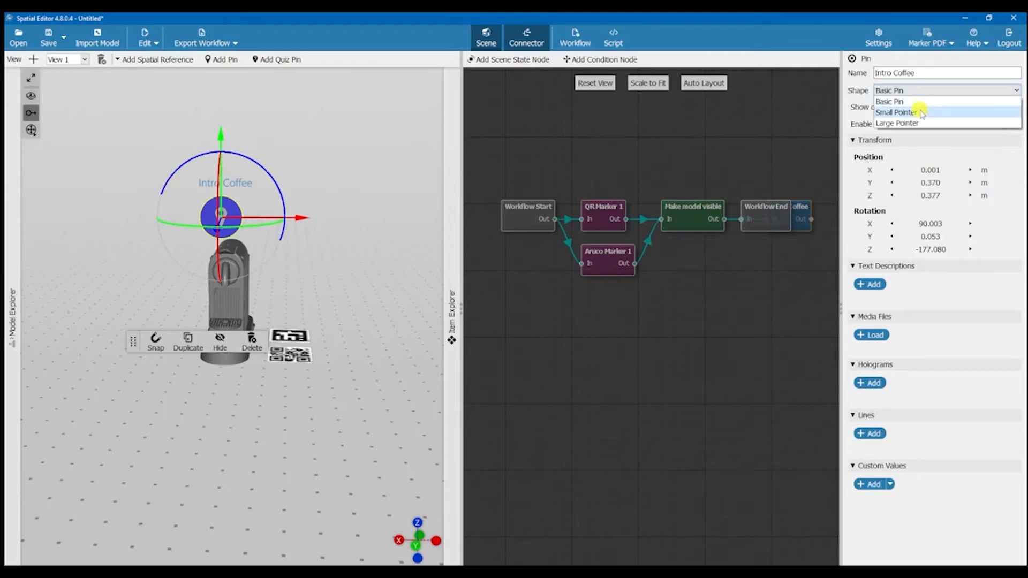
{"action": "left_click", "coordinate": [929, 90]}
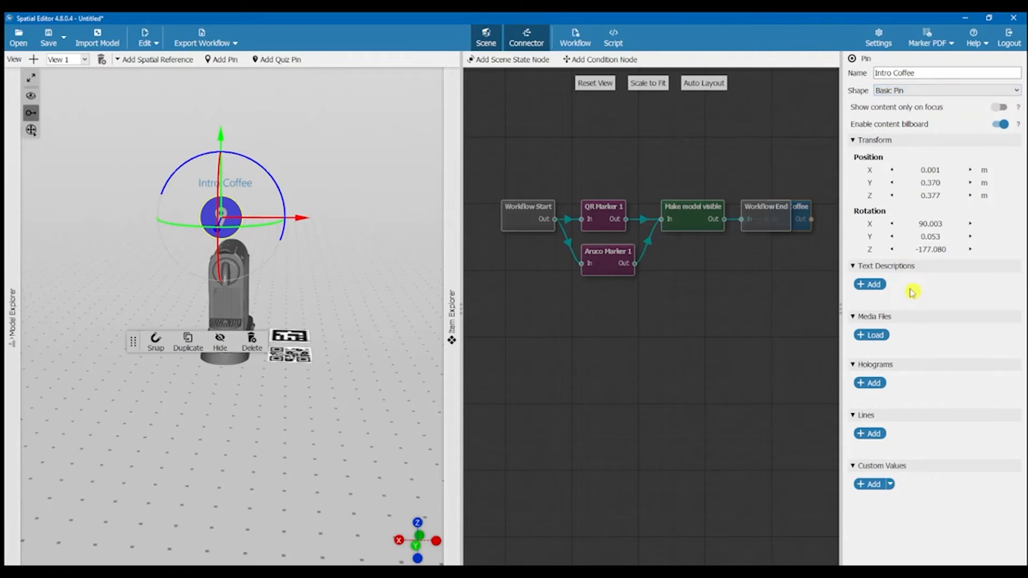
Add the text description "A quick look into a coffee workflow demo." with the oil_1 icon to the Intro Coffee pin.
{"action": "left_click", "coordinate": [869, 283]}
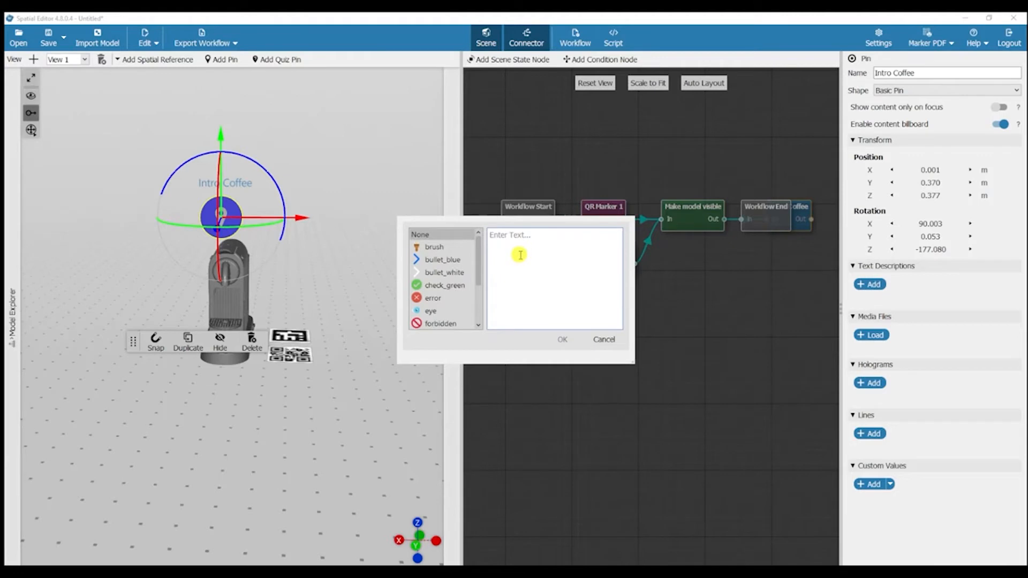
{"action": "type", "text": "A"}
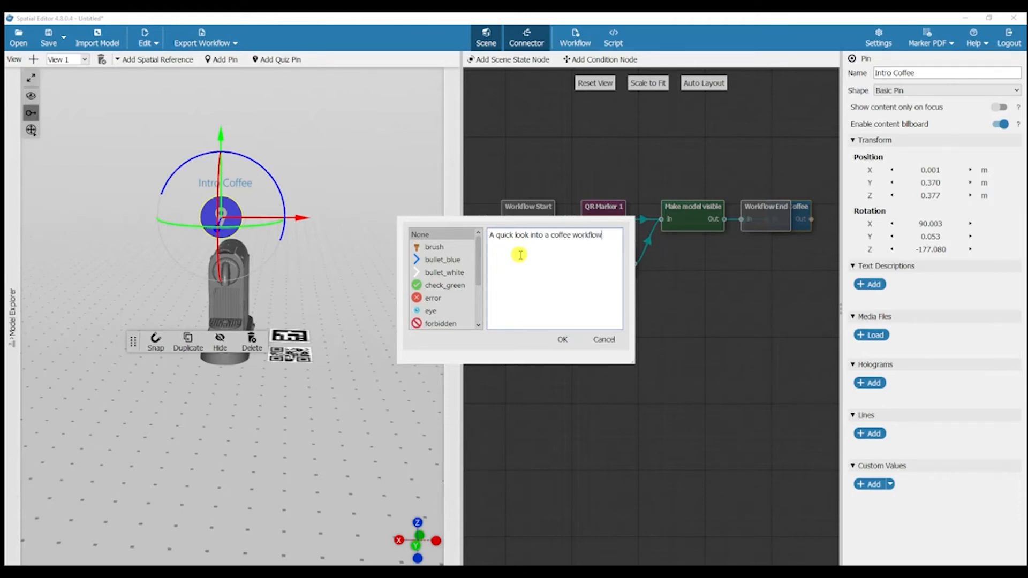
{"action": "type", "text": "o."}
{"action": "scroll", "coordinate": [455, 273], "scroll_direction": "down", "scroll_amount": 2}
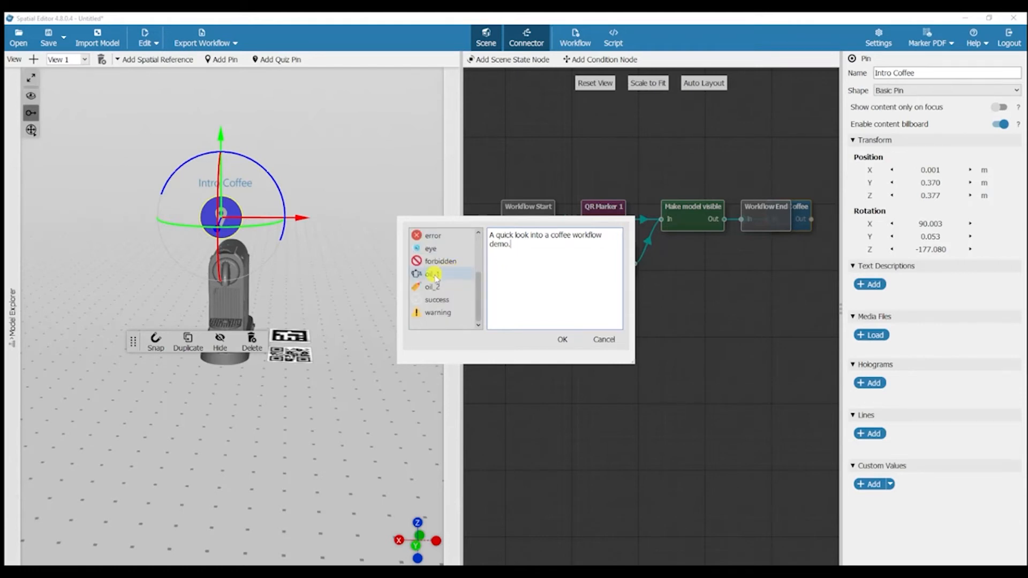
{"action": "left_click", "coordinate": [434, 274]}
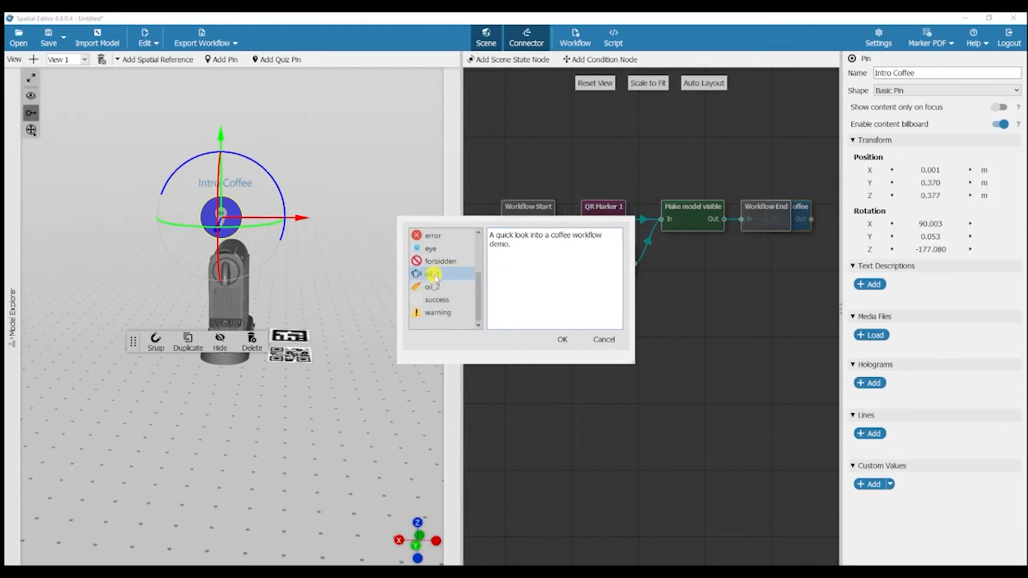
{"action": "left_click", "coordinate": [565, 339]}
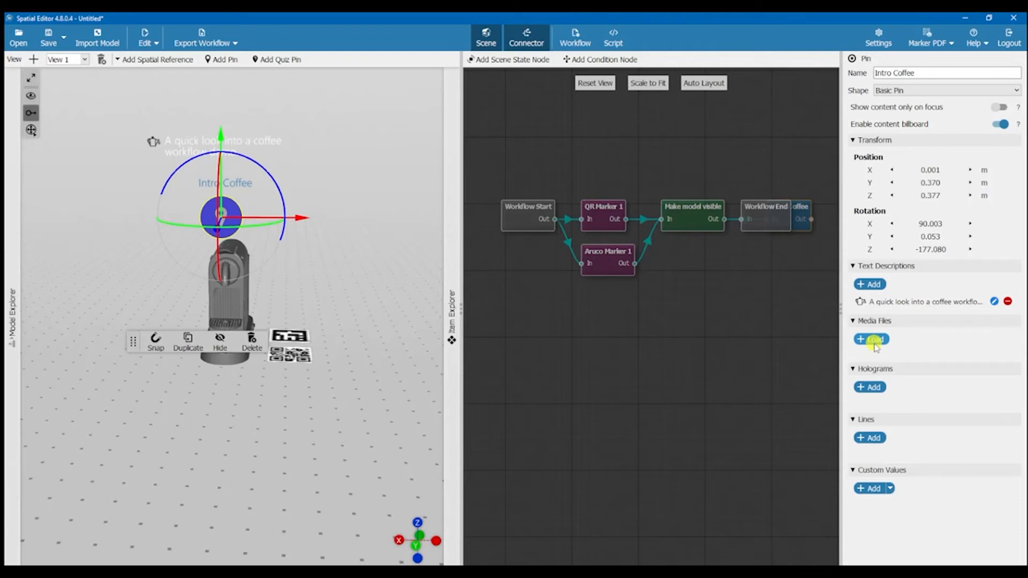
Add the whole Produit1 assembly as a hologram of the Intro Coffee pin.
{"action": "left_click", "coordinate": [870, 388]}
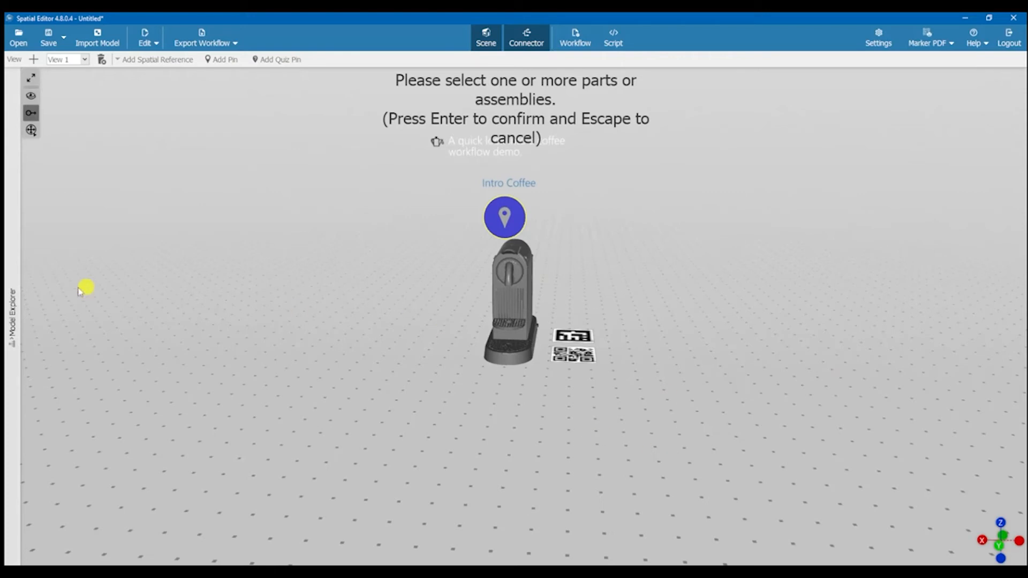
{"action": "left_click", "coordinate": [20, 283]}
{"action": "left_click", "coordinate": [48, 114]}
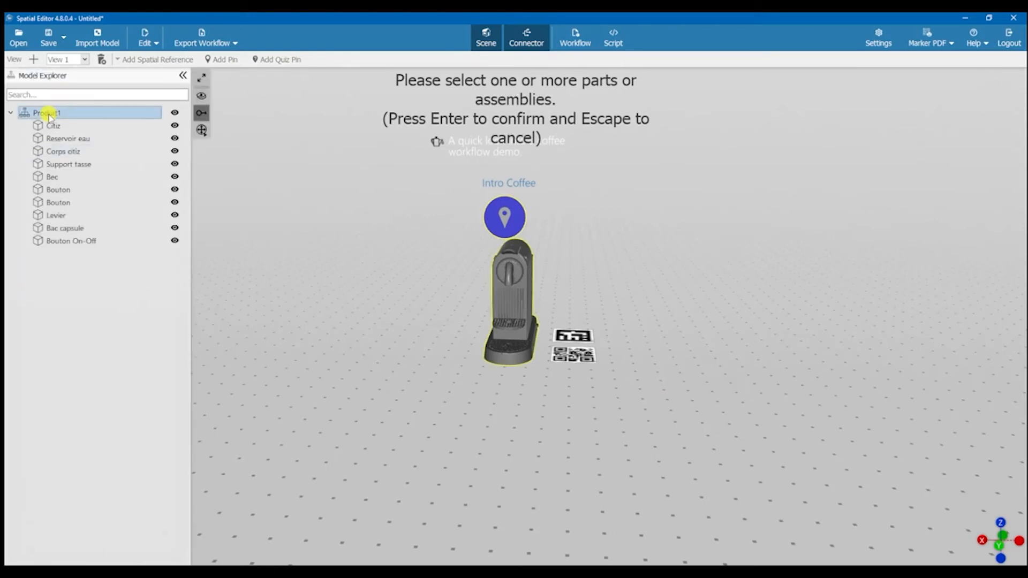
{"action": "key", "text": "Return"}
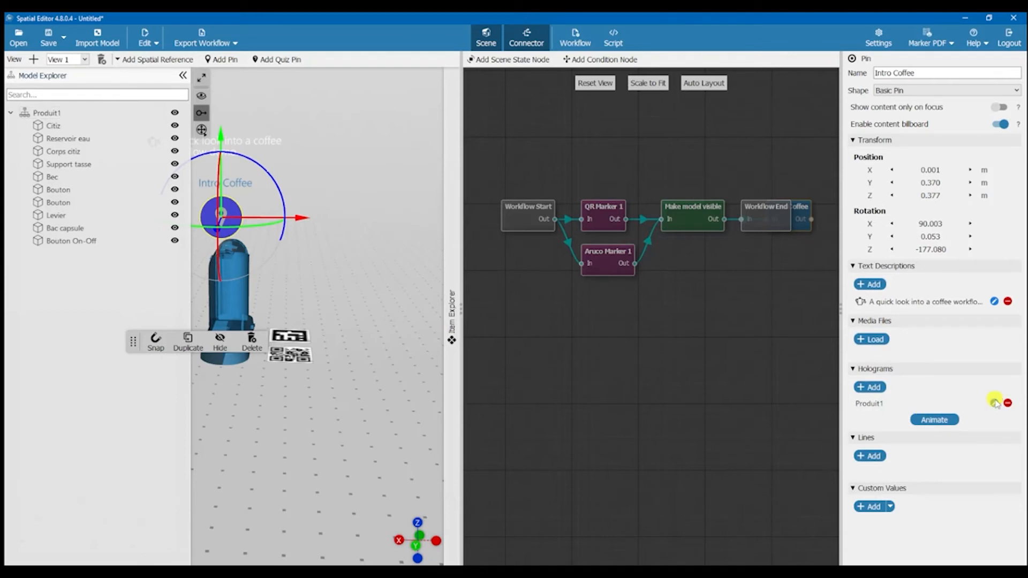
Set the Produit1 hologram's color to light violet #aaaaff and its style to Pulsing.
{"action": "left_click", "coordinate": [994, 401]}
{"action": "left_click", "coordinate": [520, 278]}
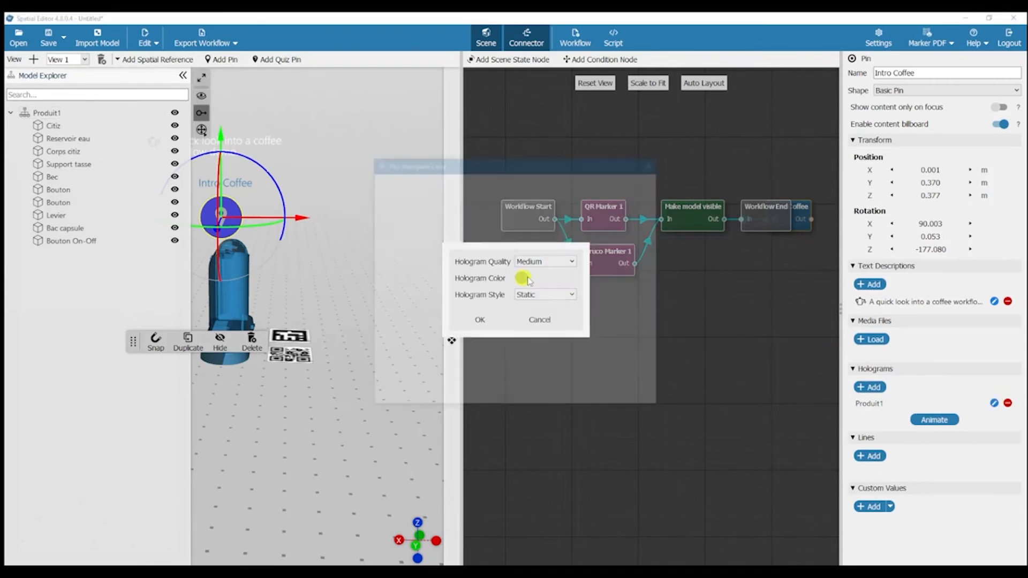
{"action": "left_click", "coordinate": [456, 224]}
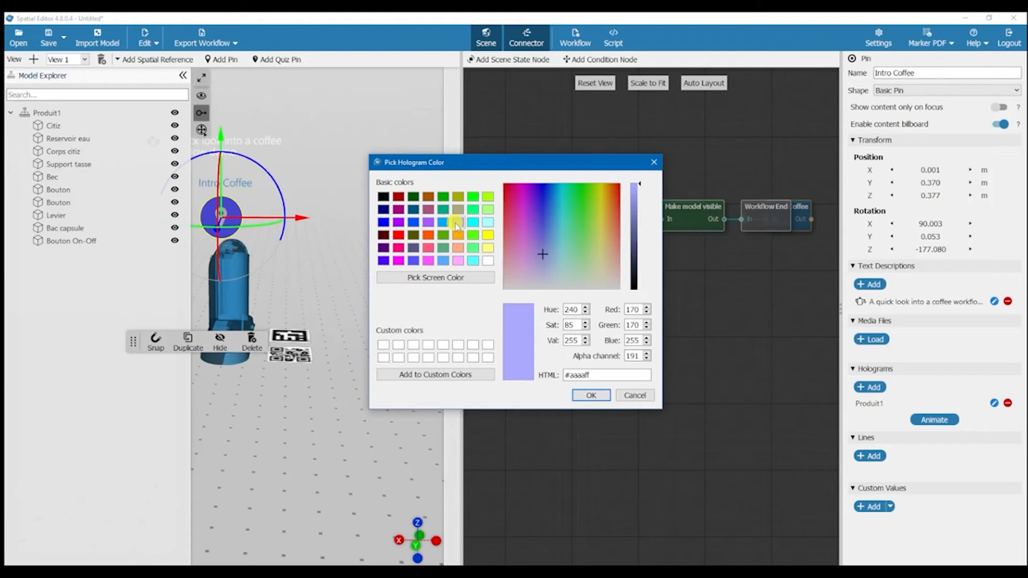
{"action": "left_click", "coordinate": [590, 395]}
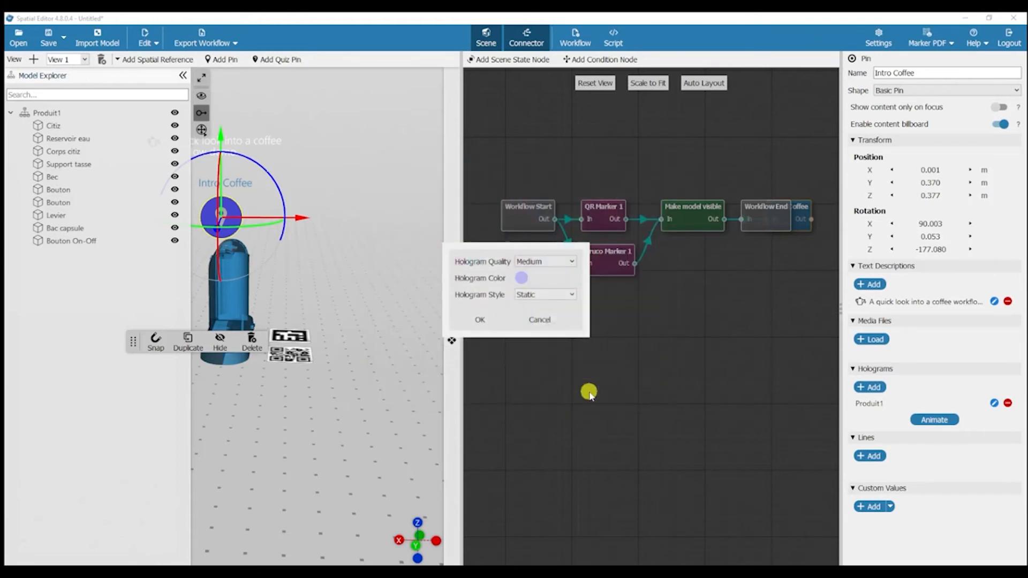
{"action": "left_click", "coordinate": [556, 294]}
{"action": "left_click", "coordinate": [546, 310]}
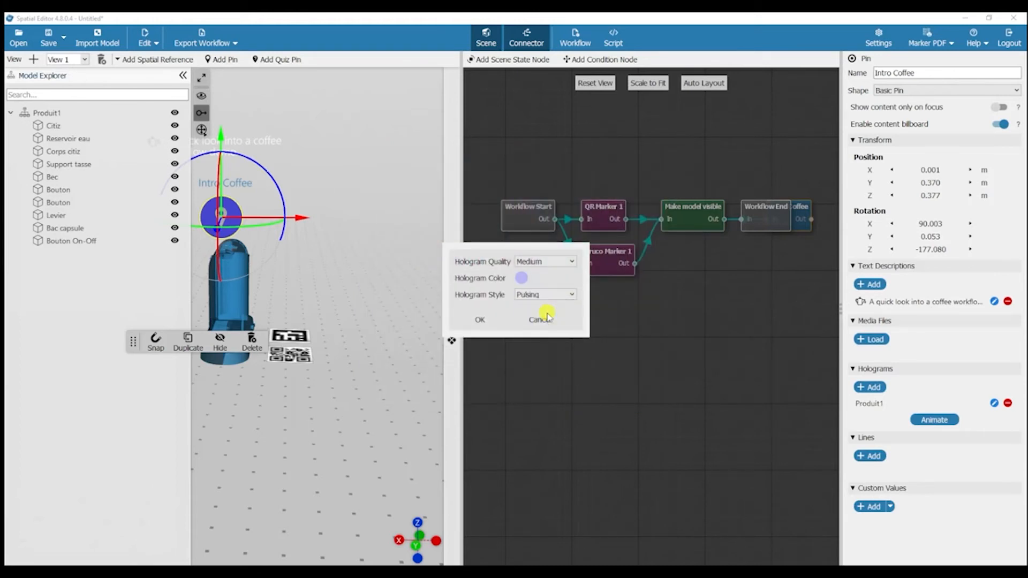
{"action": "left_click", "coordinate": [493, 321]}
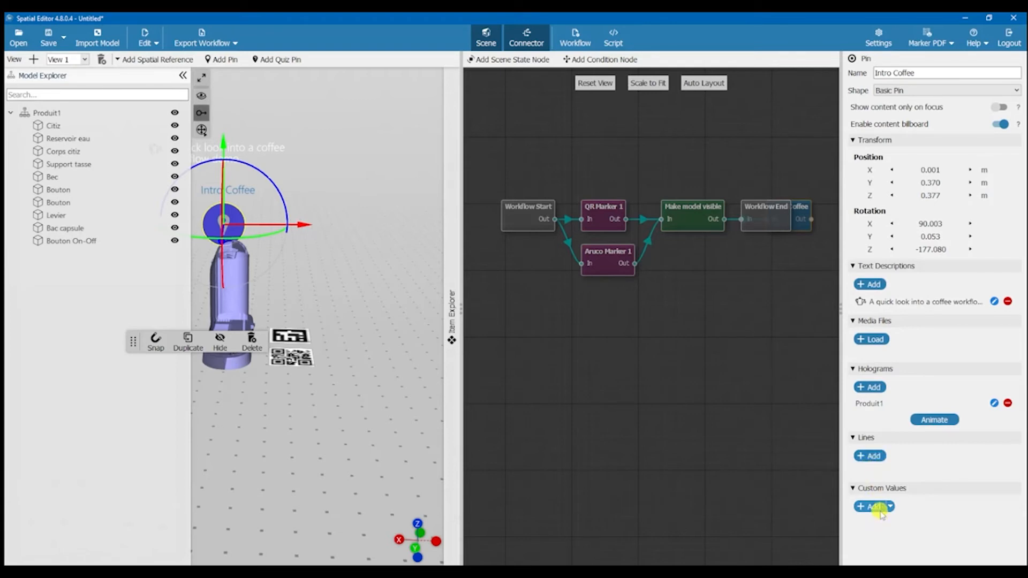
{"action": "left_click", "coordinate": [183, 76]}
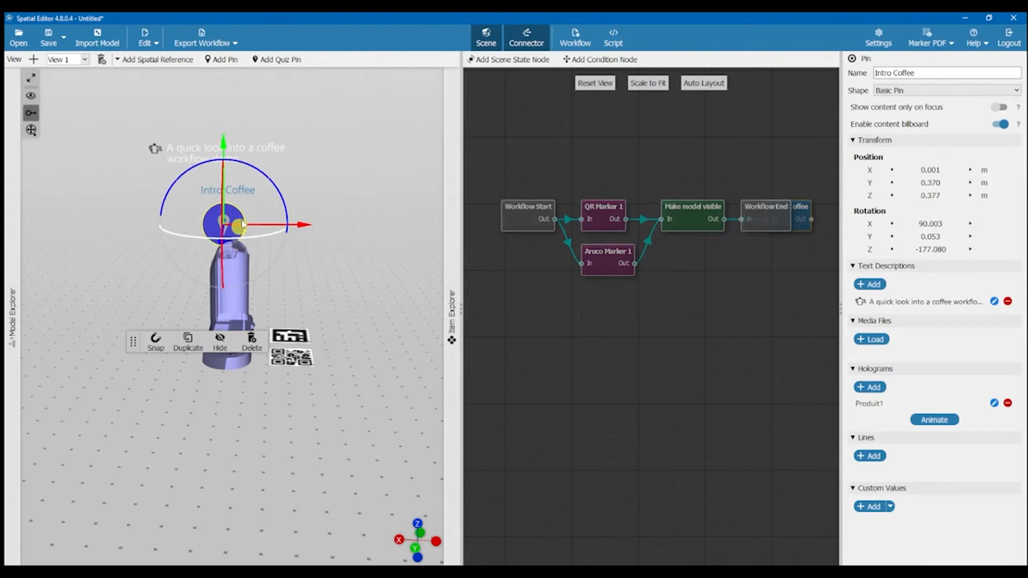
Add a second pin on the coffee machine's side face and pull it behind the machine to about Y -0.151 m.
{"action": "middle_click_drag", "start_coordinate": [284, 335], "coordinate": [230, 284]}
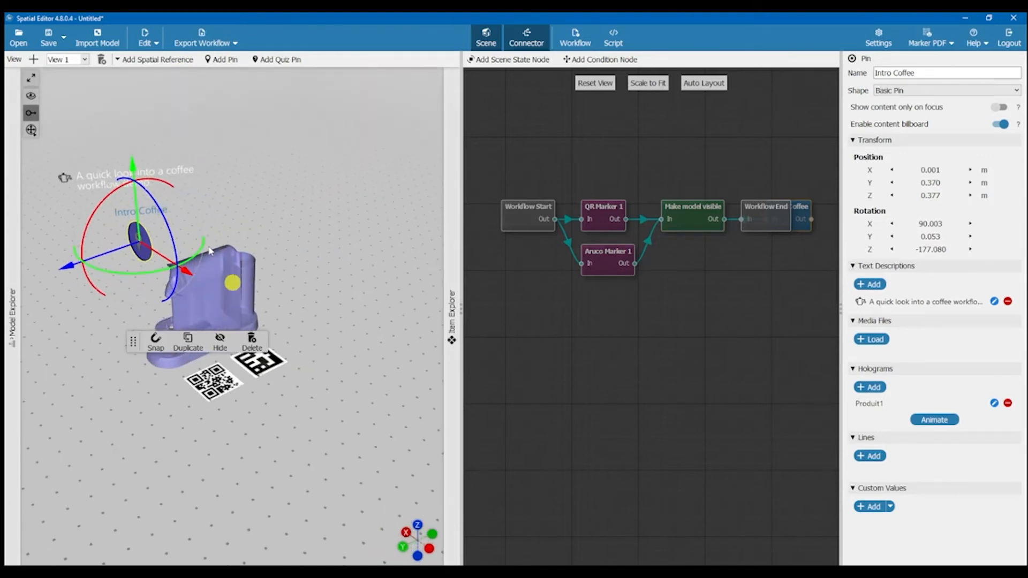
{"action": "left_click", "coordinate": [221, 59]}
{"action": "left_click", "coordinate": [227, 306]}
{"action": "mouse_move", "coordinate": [278, 321]}
{"action": "middle_mouse_down"}
{"action": "mouse_move", "coordinate": [321, 323]}
{"action": "mouse_move", "coordinate": [292, 340]}
{"action": "mouse_move", "coordinate": [248, 328]}
{"action": "mouse_move", "coordinate": [263, 338]}
{"action": "middle_mouse_up"}
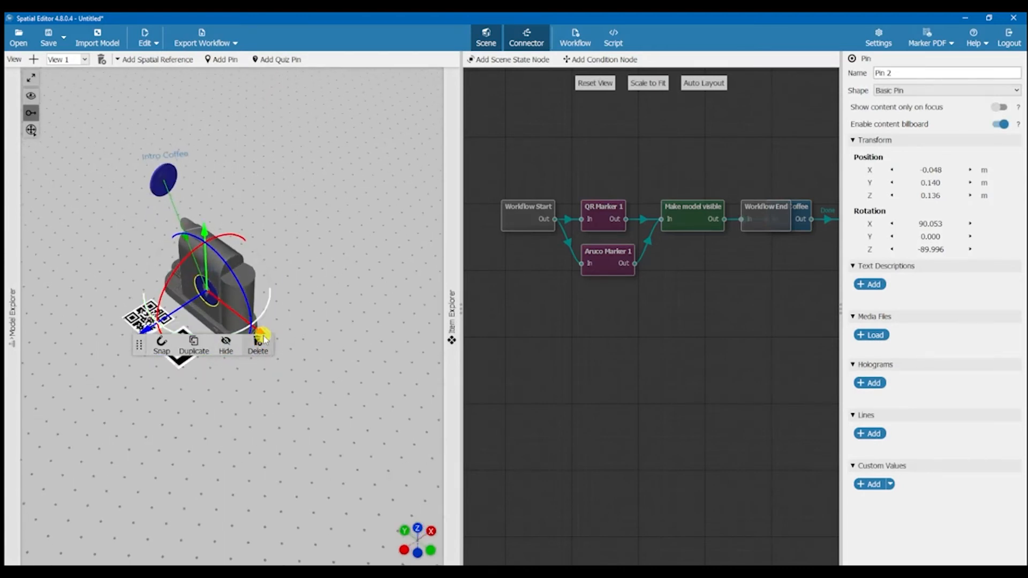
{"action": "left_click_drag", "start_coordinate": [260, 333], "coordinate": [338, 401]}
{"action": "middle_click_drag", "start_coordinate": [307, 457], "coordinate": [275, 385]}
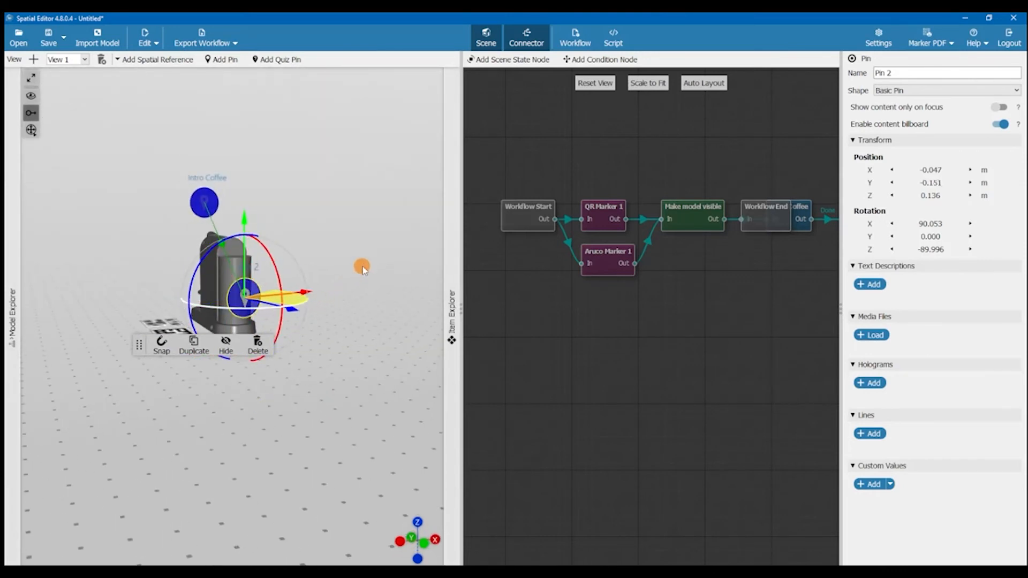
Rotate the second pin to about 2.6° around Z and move it to about X 0.011, Y -0.147, Z 0.369 m.
{"action": "middle_click_drag", "start_coordinate": [353, 286], "coordinate": [323, 388]}
{"action": "left_click_drag", "start_coordinate": [134, 346], "coordinate": [139, 436]}
{"action": "left_click_drag", "start_coordinate": [221, 276], "coordinate": [221, 234]}
{"action": "left_click_drag", "start_coordinate": [316, 301], "coordinate": [325, 300]}
{"action": "middle_click_drag", "start_coordinate": [314, 397], "coordinate": [313, 353]}
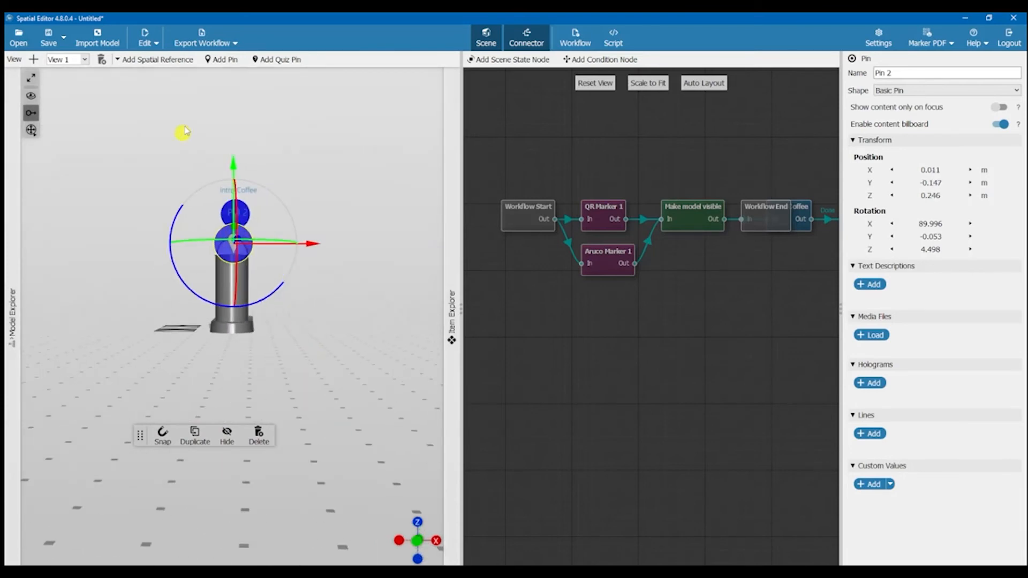
{"action": "left_click_drag", "start_coordinate": [236, 166], "coordinate": [239, 115]}
{"action": "middle_click_drag", "start_coordinate": [240, 349], "coordinate": [236, 374]}
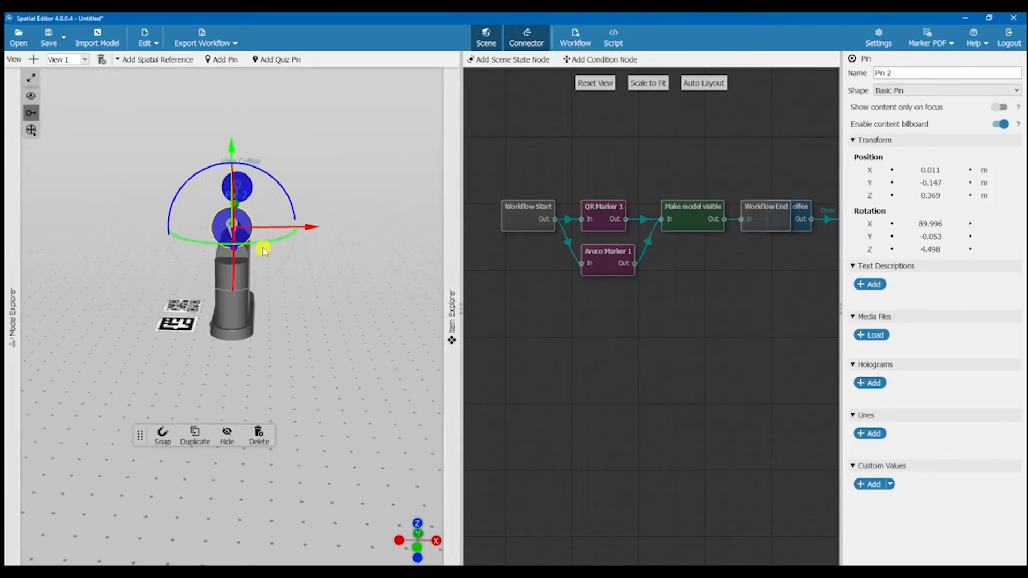
{"action": "left_click_drag", "start_coordinate": [257, 245], "coordinate": [257, 238]}
{"action": "mouse_move", "coordinate": [257, 367]}
{"action": "middle_mouse_down"}
{"action": "mouse_move", "coordinate": [275, 362]}
{"action": "mouse_move", "coordinate": [255, 354]}
{"action": "middle_mouse_up"}
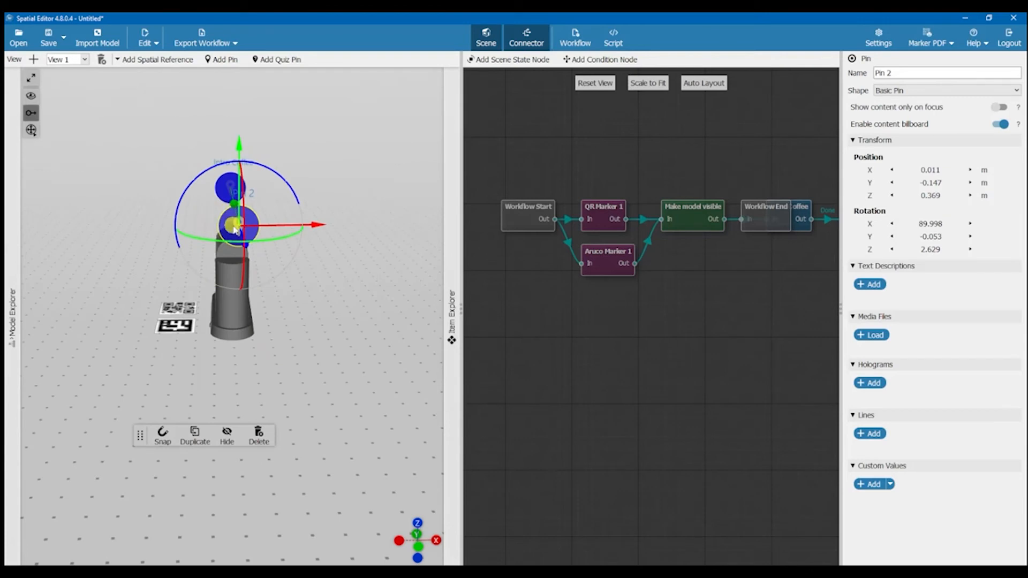
Rename the pin as "Check water" and add the description "Make sure that the water container is full." with the eye icon.
{"action": "double_click", "coordinate": [920, 68]}
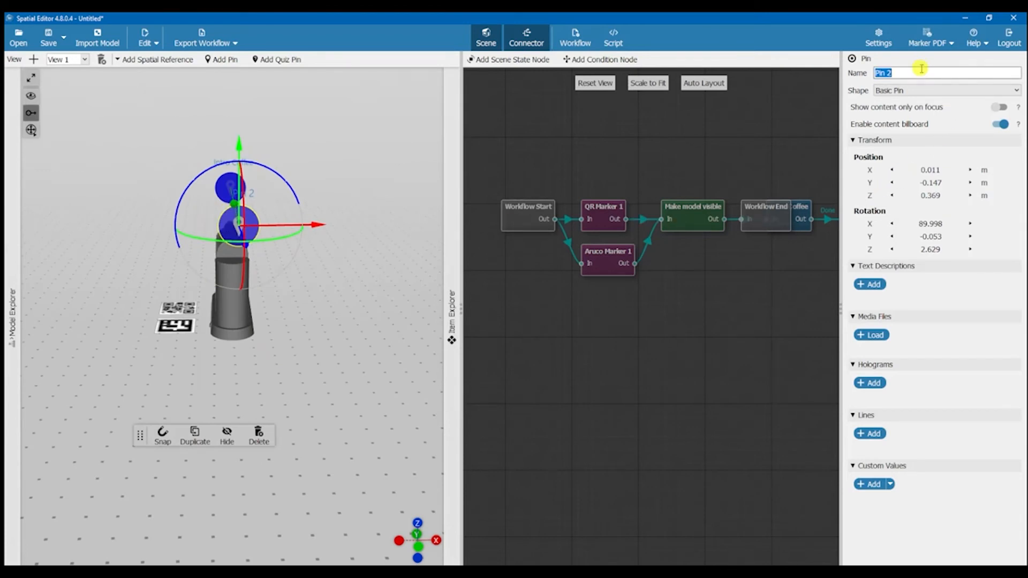
{"action": "type", "text": "Check water"}
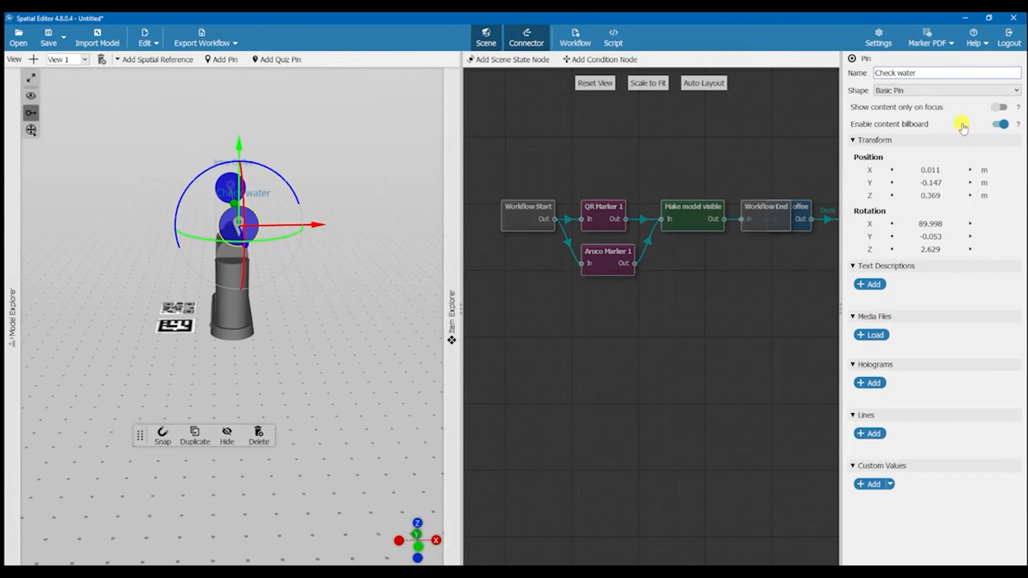
{"action": "left_click", "coordinate": [873, 284]}
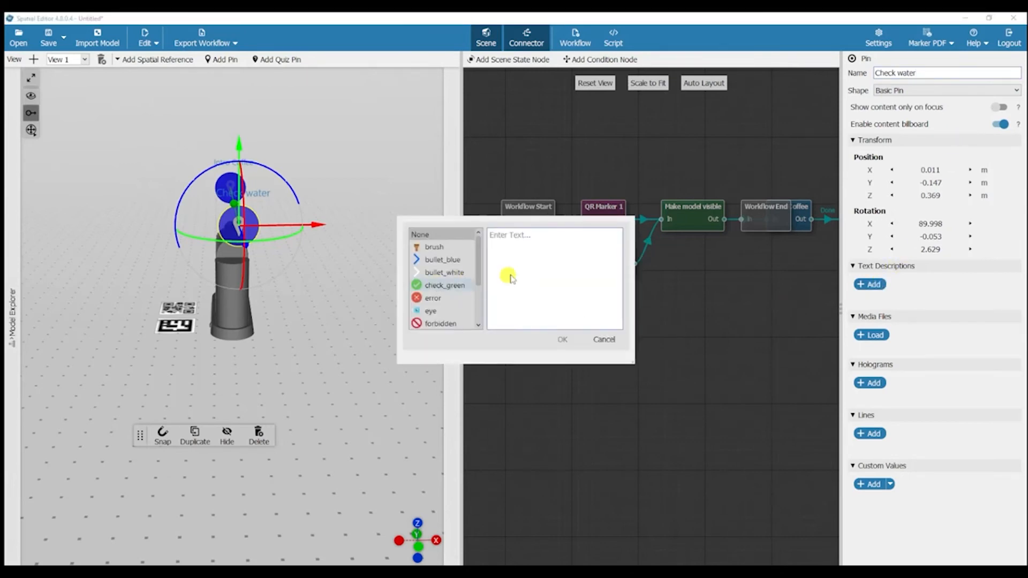
{"action": "type", "text": "Mak"}
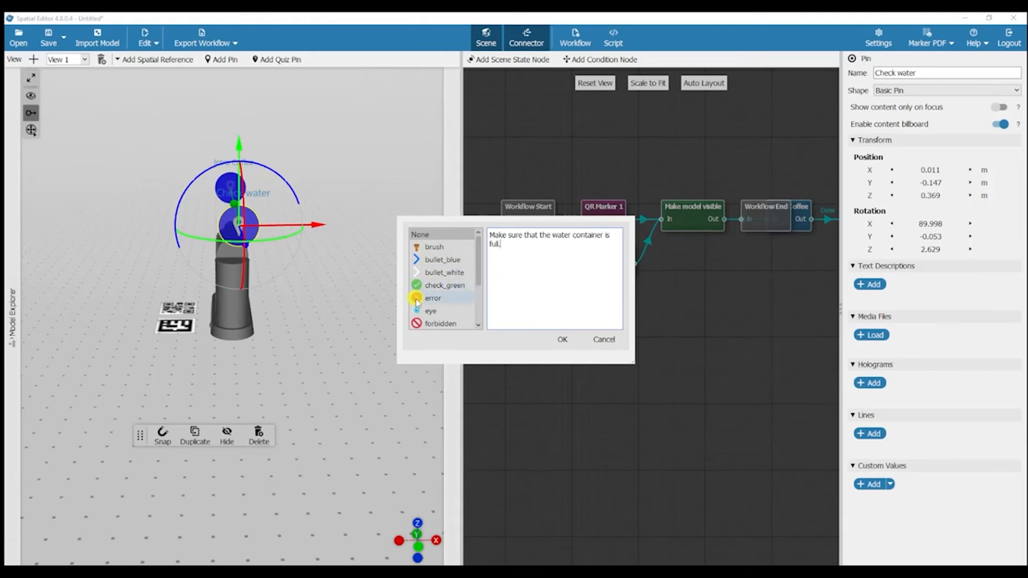
{"action": "scroll", "coordinate": [422, 293], "scroll_direction": "down", "scroll_amount": 1}
{"action": "left_click", "coordinate": [423, 275]}
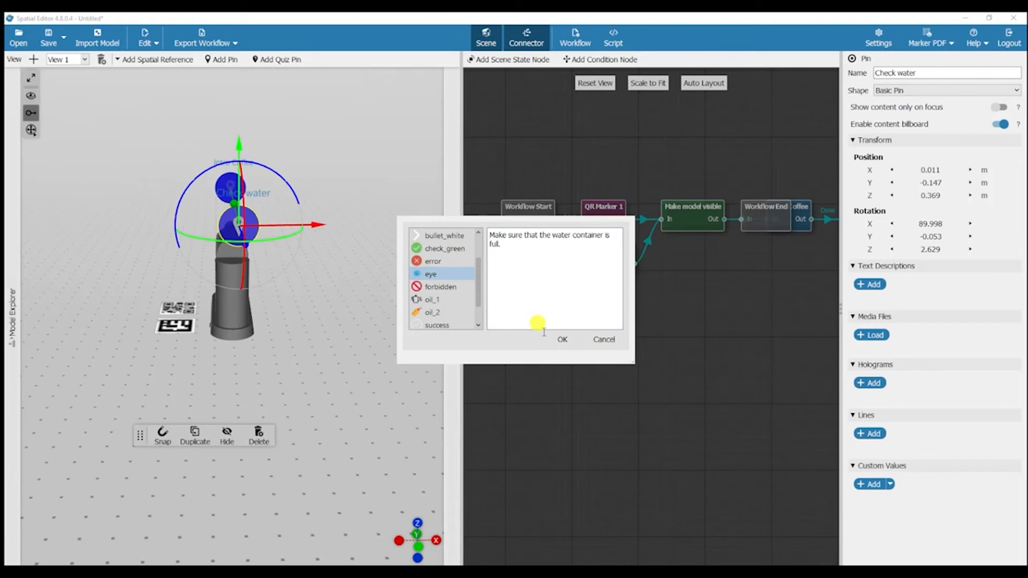
{"action": "left_click", "coordinate": [561, 338]}
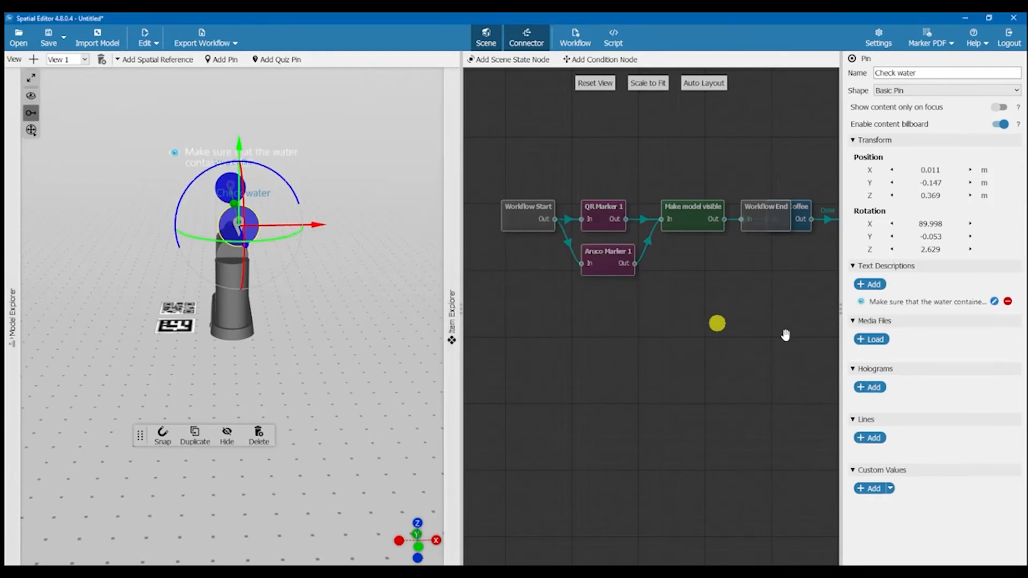
Add the water tank part, Reservoir eau, as a hologram of the Check water pin.
{"action": "left_click", "coordinate": [873, 386]}
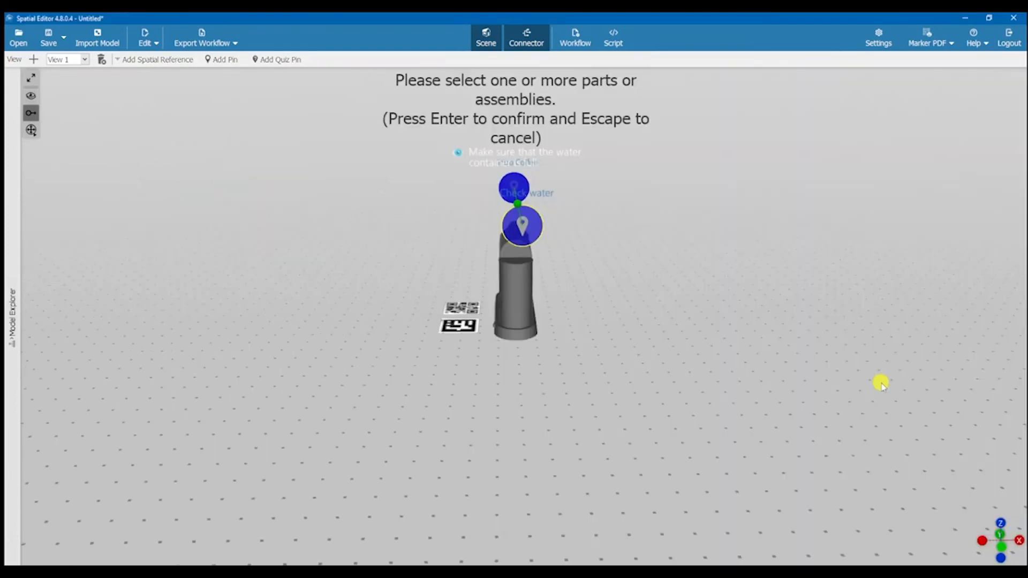
{"action": "left_click", "coordinate": [519, 309]}
{"action": "key", "text": "Return"}
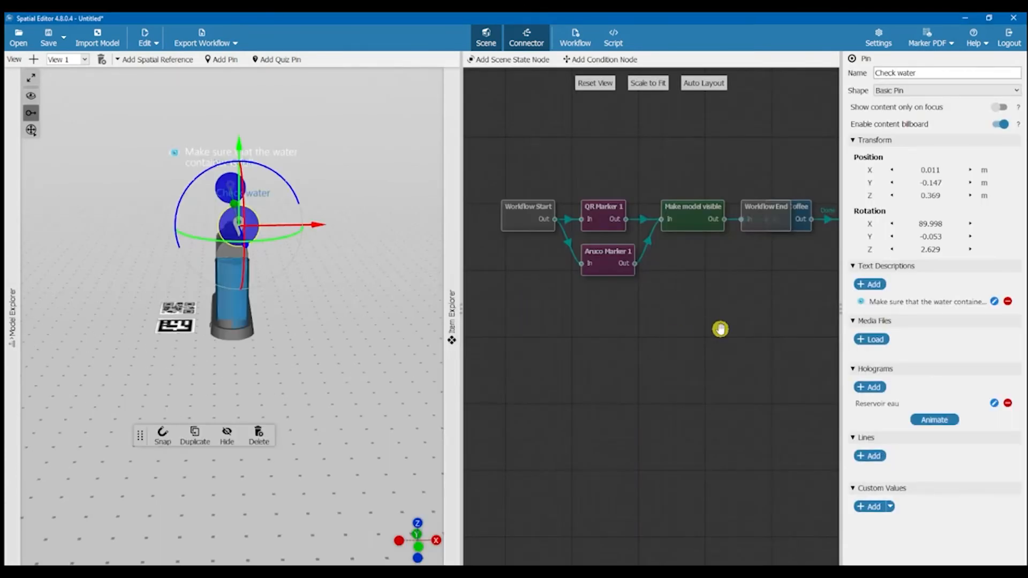
Set the Reservoir eau hologram's color to orange #ffaa00 and its style to Pulsing.
{"action": "left_click", "coordinate": [994, 404]}
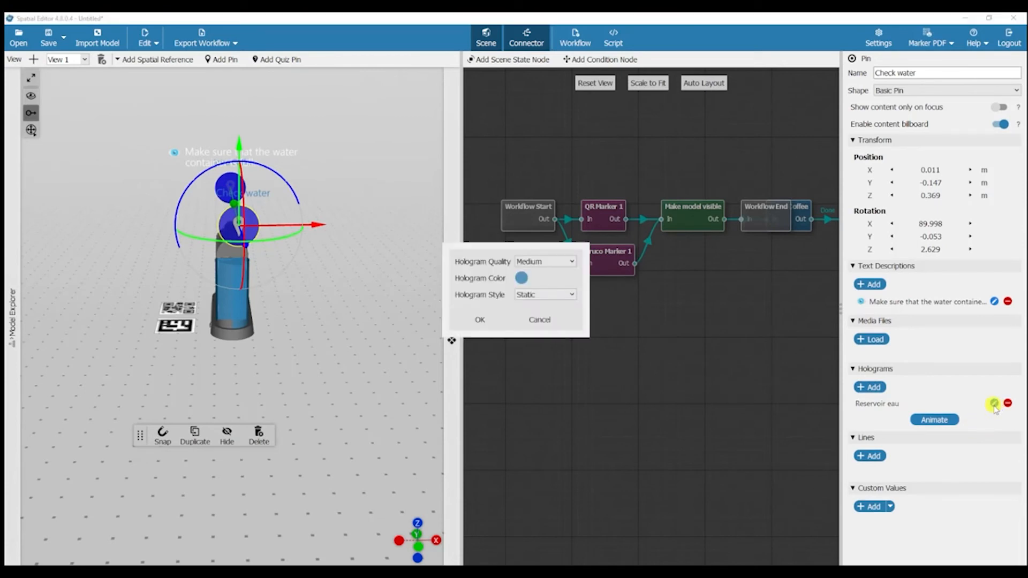
{"action": "left_click", "coordinate": [517, 276]}
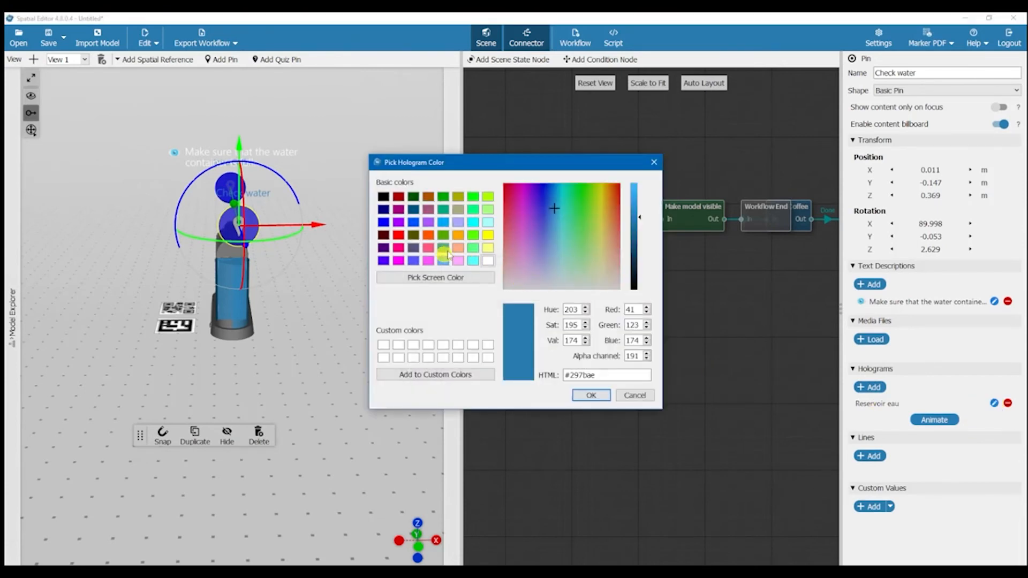
{"action": "left_click", "coordinate": [458, 235]}
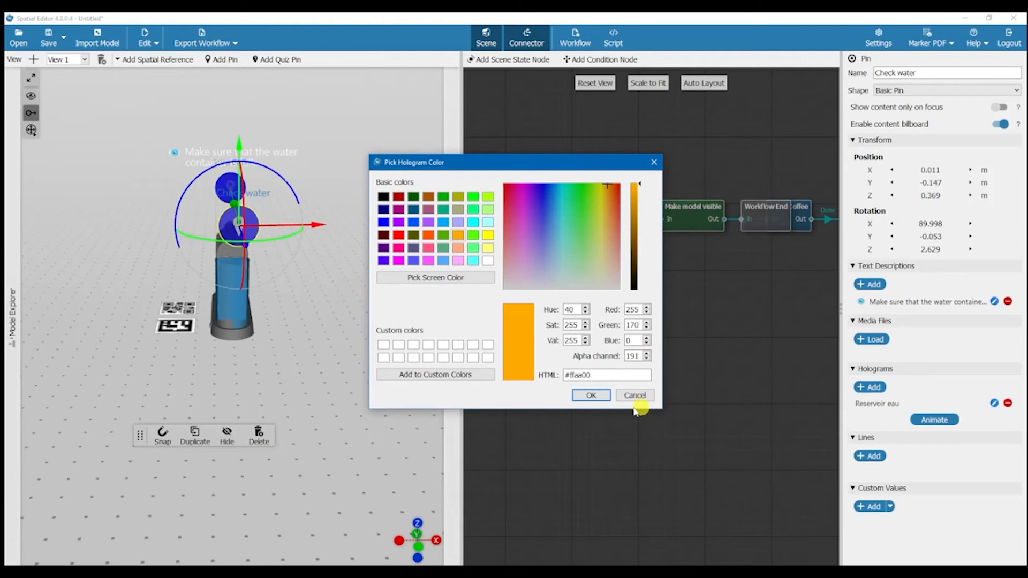
{"action": "left_click", "coordinate": [588, 395]}
{"action": "left_click", "coordinate": [546, 298]}
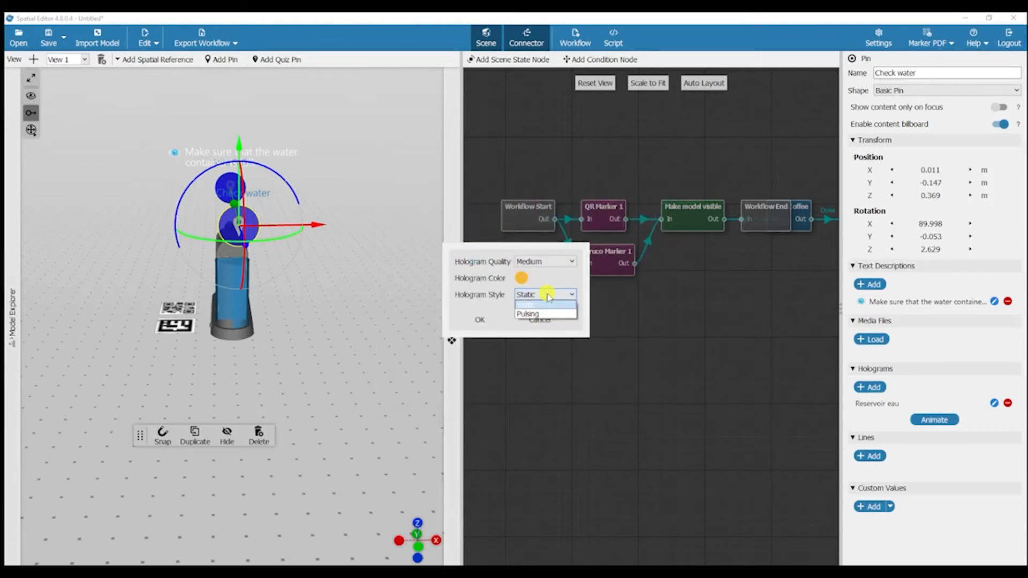
{"action": "left_click", "coordinate": [541, 314]}
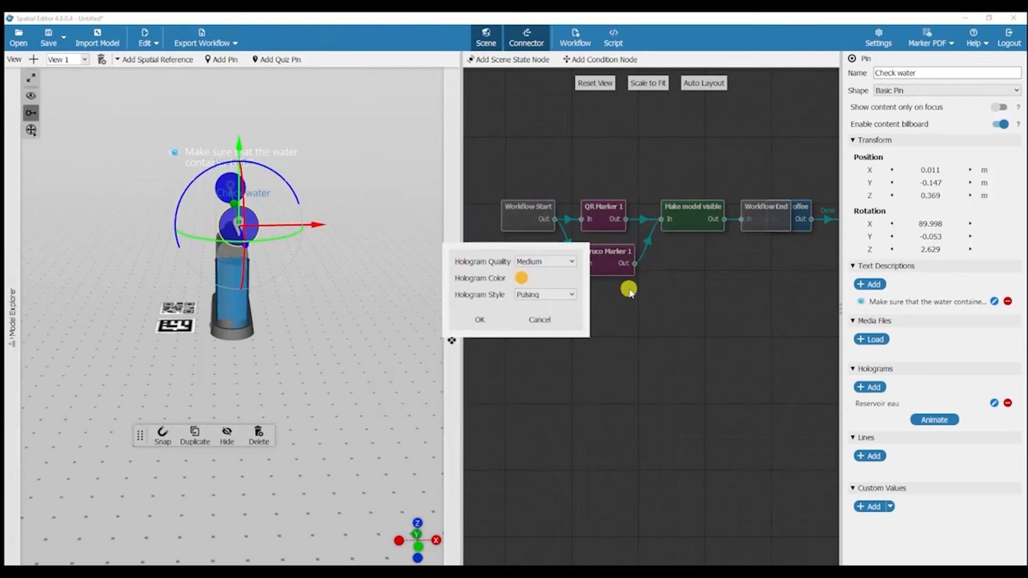
{"action": "left_click", "coordinate": [480, 319]}
Move the Check water pin closer to the machine, to about X 0.006, Y -0.036 m.
{"action": "right_click_drag", "start_coordinate": [348, 393], "coordinate": [409, 401]}
{"action": "right_click_drag", "start_coordinate": [357, 368], "coordinate": [285, 271]}
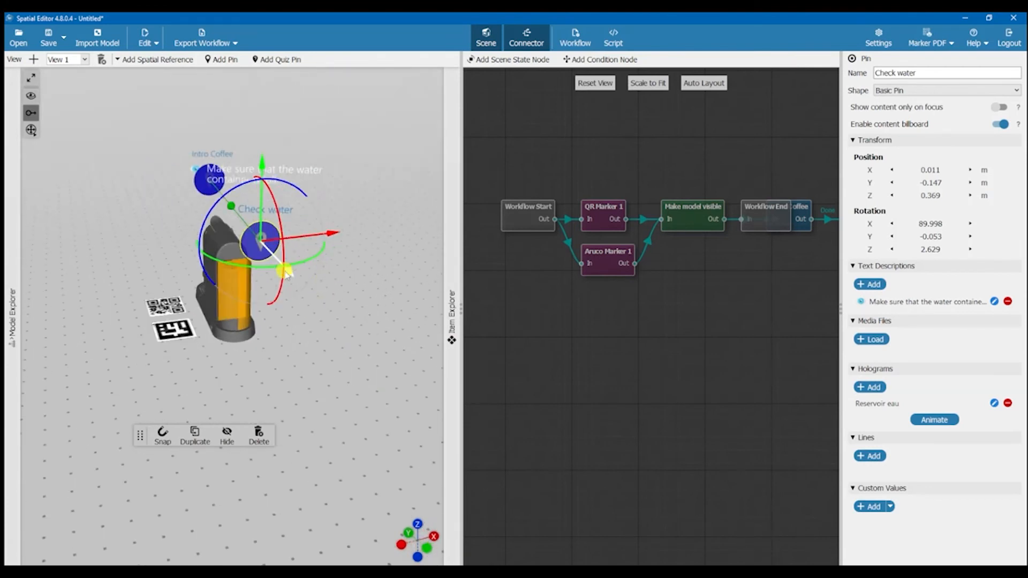
{"action": "left_click_drag", "start_coordinate": [290, 276], "coordinate": [267, 258]}
{"action": "right_click_drag", "start_coordinate": [276, 363], "coordinate": [348, 356]}
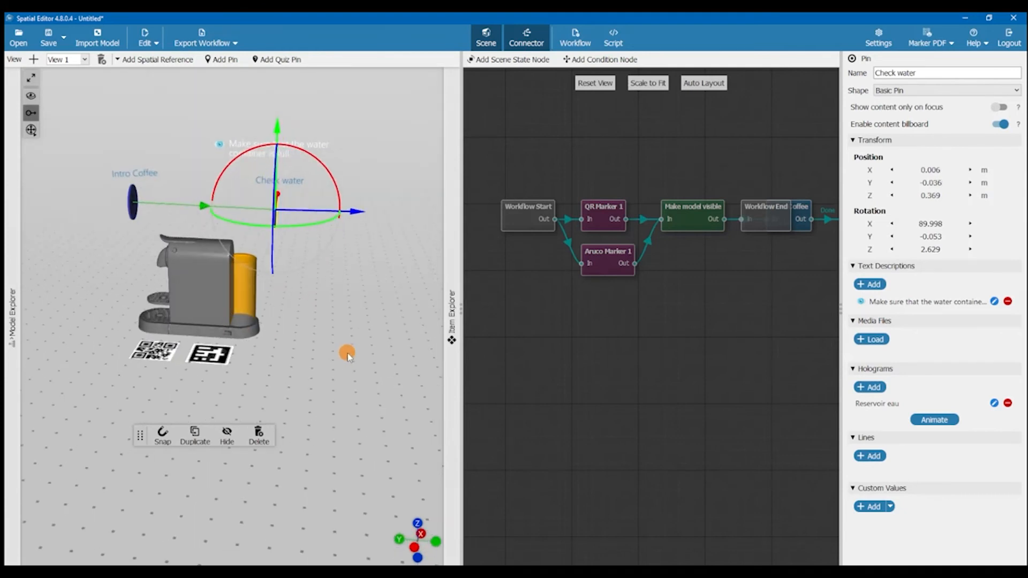
Add a third pin beside the front of the machine, at about X -0.171, Y 0.298, Z 0.154 m, rotated to about -178.7° around Z.
{"action": "left_click", "coordinate": [228, 61]}
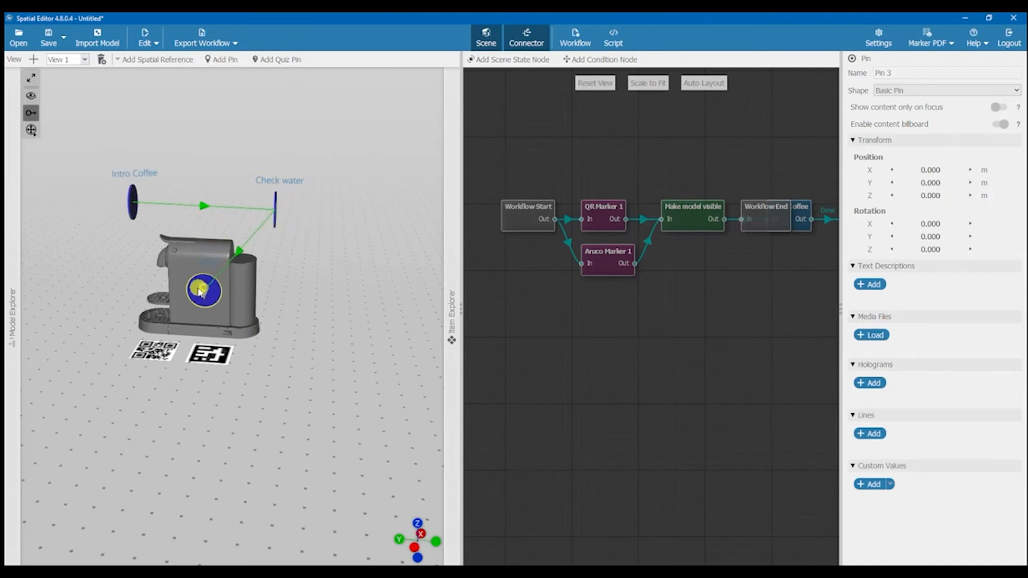
{"action": "left_click", "coordinate": [202, 291]}
{"action": "right_click_drag", "start_coordinate": [227, 415], "coordinate": [316, 395]}
{"action": "left_click_drag", "start_coordinate": [333, 288], "coordinate": [362, 287]}
{"action": "right_click_drag", "start_coordinate": [292, 428], "coordinate": [294, 380]}
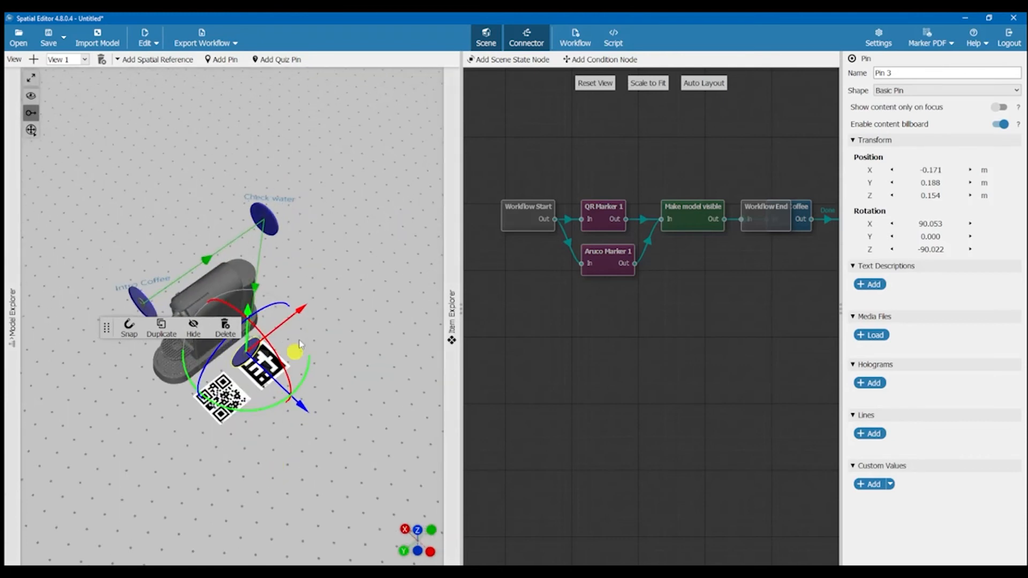
{"action": "left_click_drag", "start_coordinate": [300, 301], "coordinate": [328, 465]}
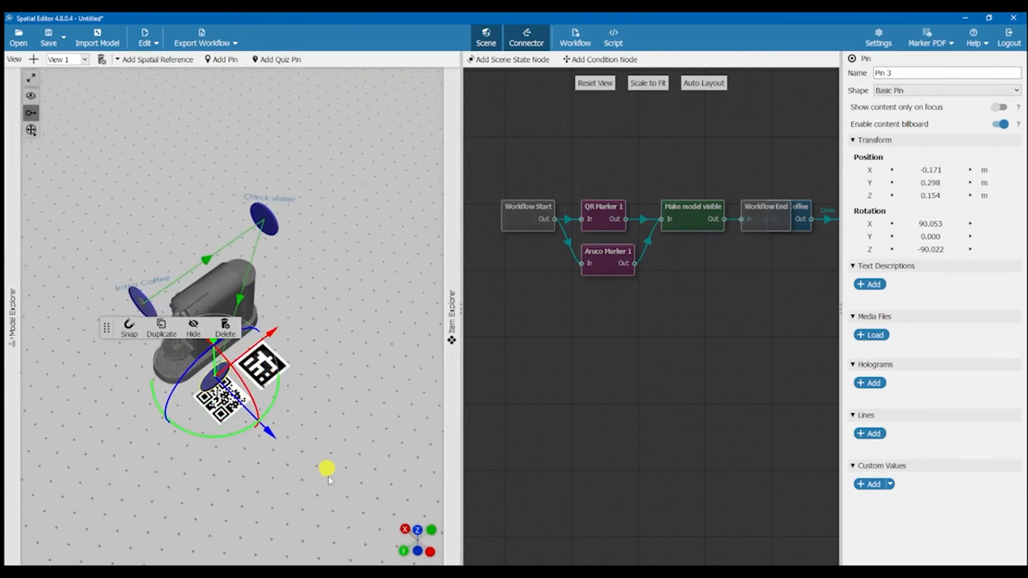
{"action": "right_click_drag", "start_coordinate": [328, 503], "coordinate": [351, 419]}
{"action": "left_click_drag", "start_coordinate": [348, 305], "coordinate": [221, 314]}
Rename the third pin as "Check capsule collector".
{"action": "triple_click", "coordinate": [935, 72]}
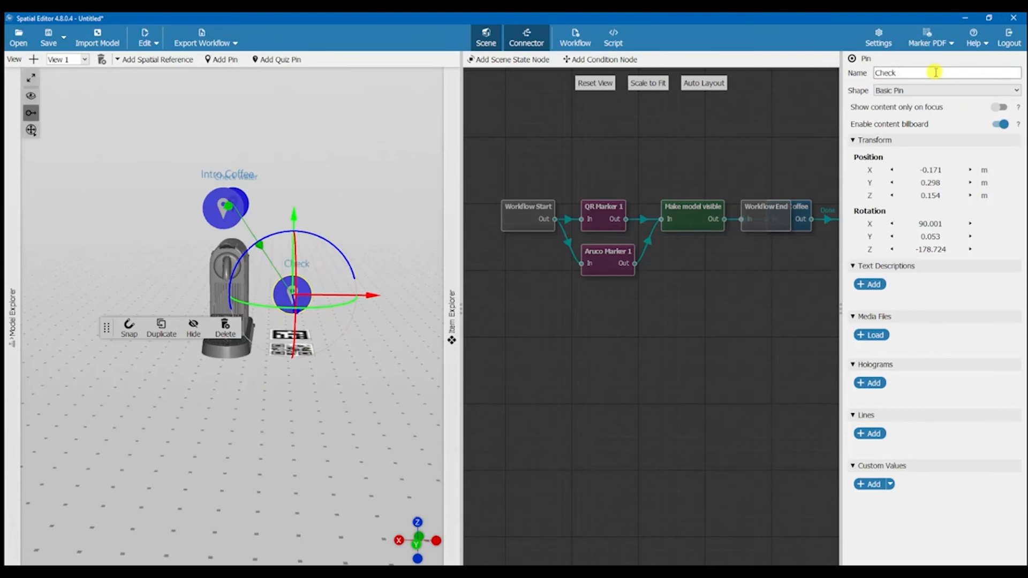
{"action": "type", "text": "Check capsule container"}
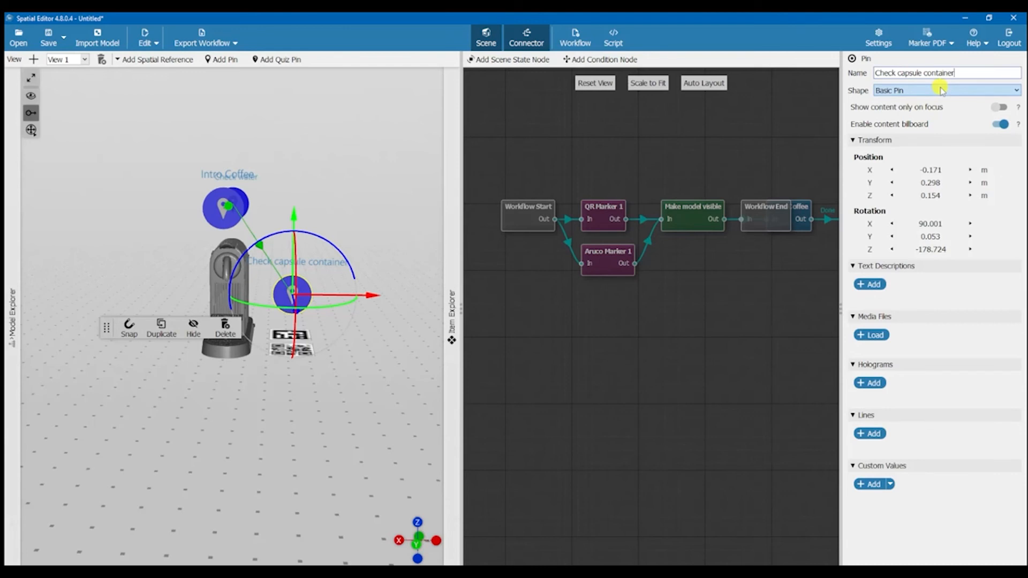
{"action": "triple_click", "coordinate": [940, 72]}
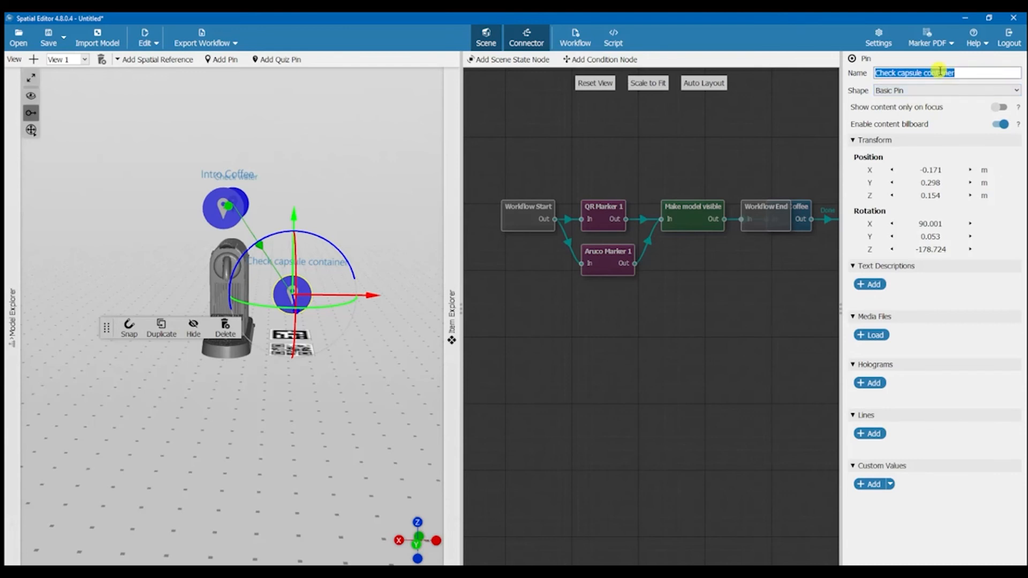
{"action": "left_click", "coordinate": [940, 72]}
{"action": "double_click", "coordinate": [940, 71]}
{"action": "type", "text": "c"}
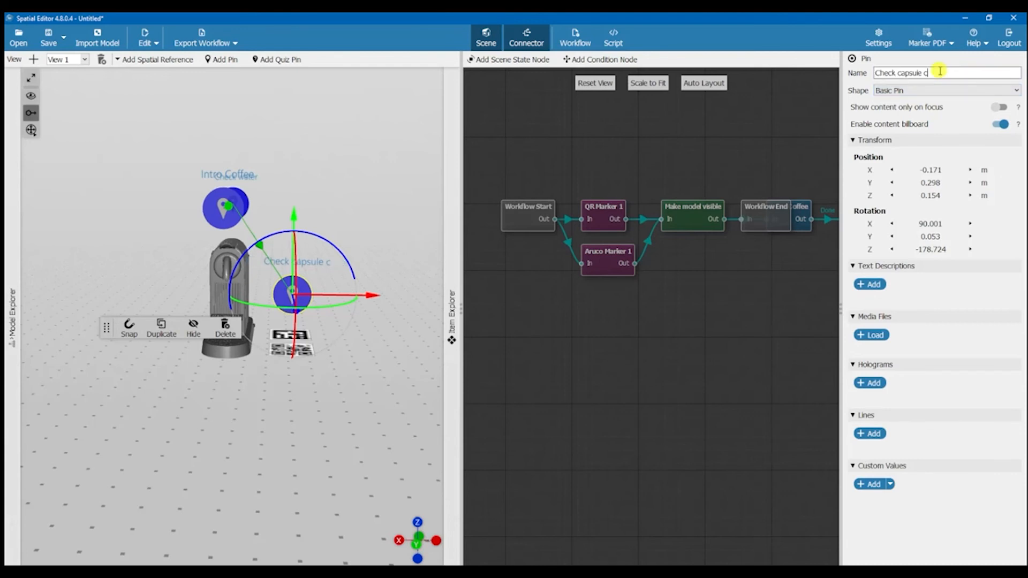
{"action": "type", "text": "ollector"}
Change the Check capsule collector pin's shape to Large Pointer and rotate it to about -89.6° around Y so it points at the machine.
{"action": "left_click", "coordinate": [925, 89]}
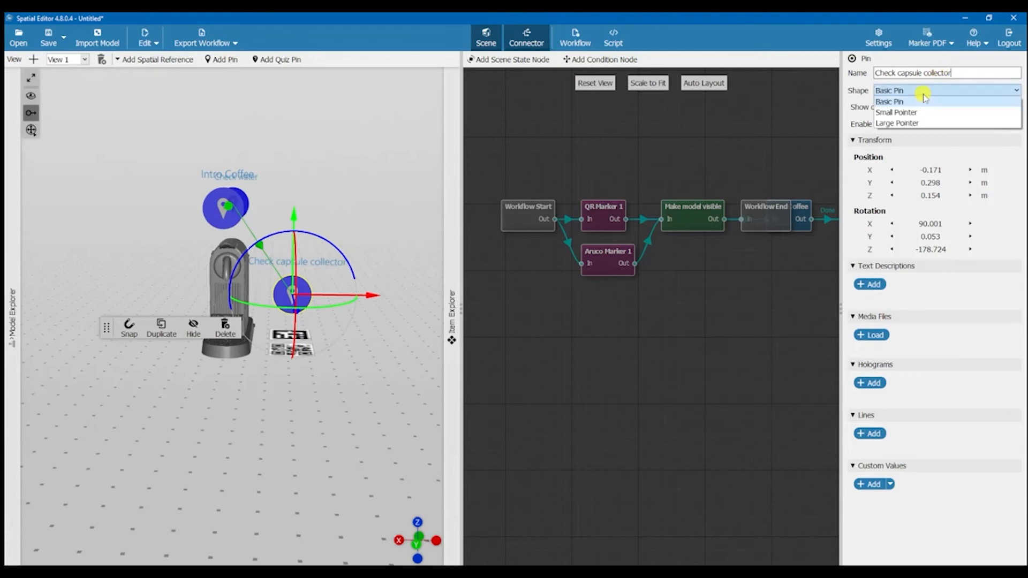
{"action": "left_click", "coordinate": [923, 122]}
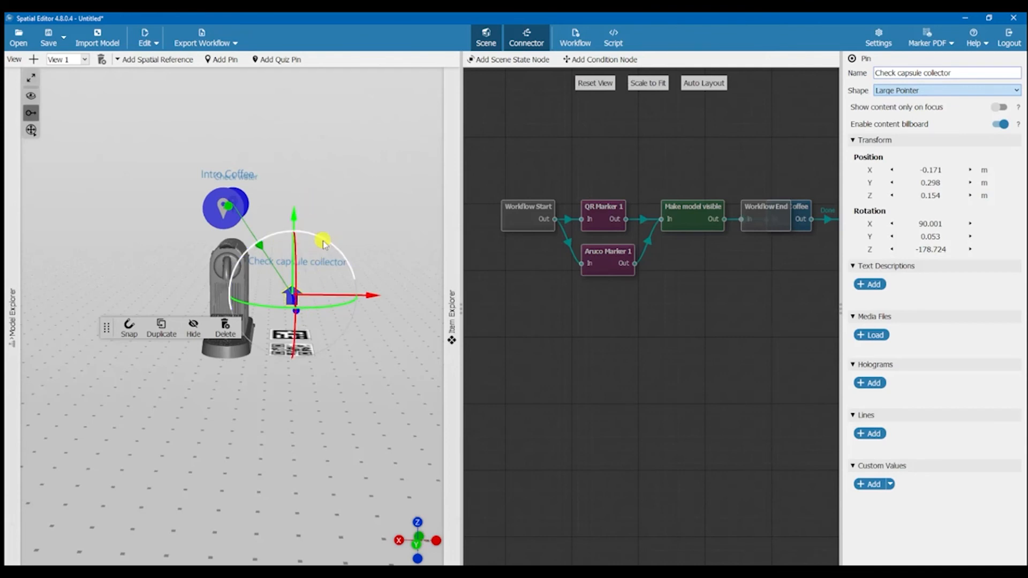
{"action": "left_click_drag", "start_coordinate": [303, 237], "coordinate": [226, 263]}
{"action": "left_click", "coordinate": [300, 454]}
{"action": "mouse_move", "coordinate": [300, 455]}
{"action": "left_mouse_down"}
{"action": "mouse_move", "coordinate": [307, 432]}
{"action": "mouse_move", "coordinate": [296, 457]}
{"action": "left_mouse_up"}
{"action": "left_click", "coordinate": [289, 296]}
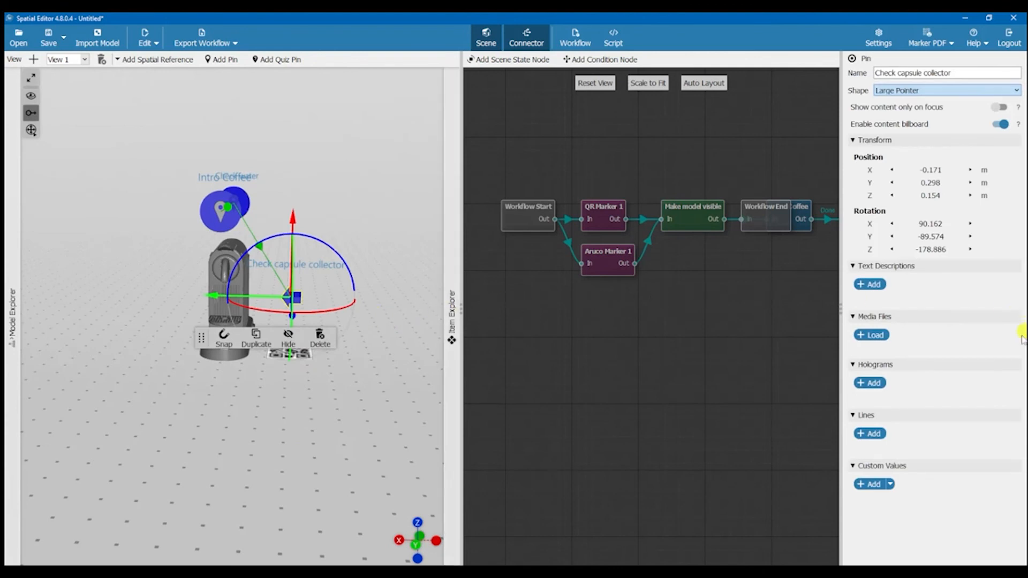
Add the text description "Check if capsule collector is empty." to the Check capsule collector pin.
{"action": "left_click", "coordinate": [877, 285]}
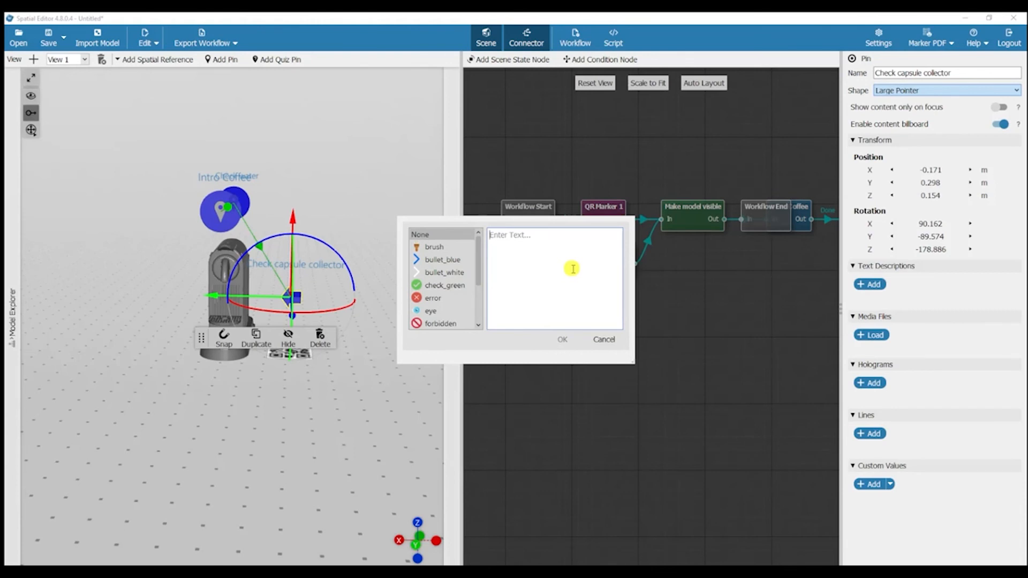
{"action": "type", "text": "C"}
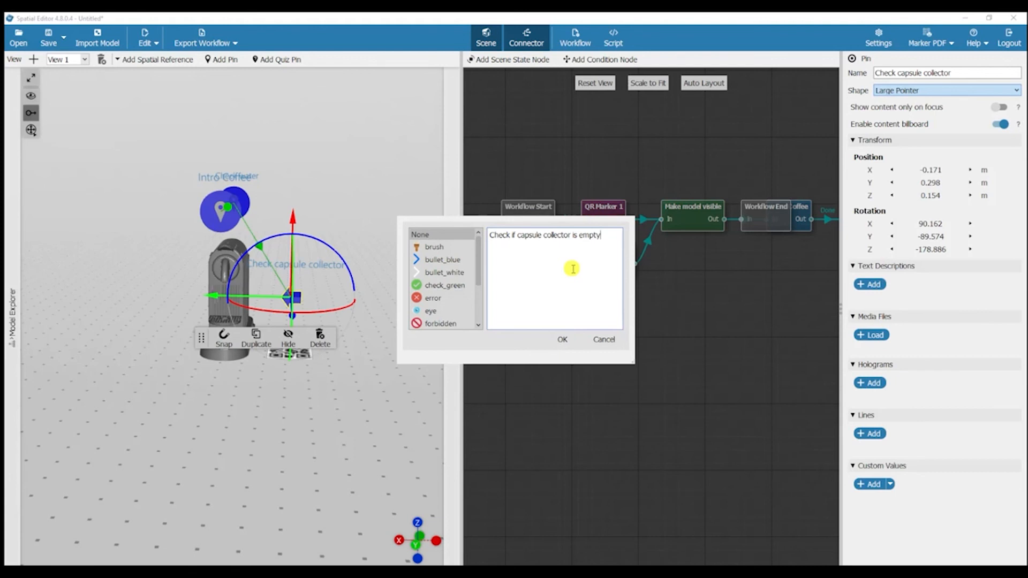
{"action": "left_click", "coordinate": [561, 341]}
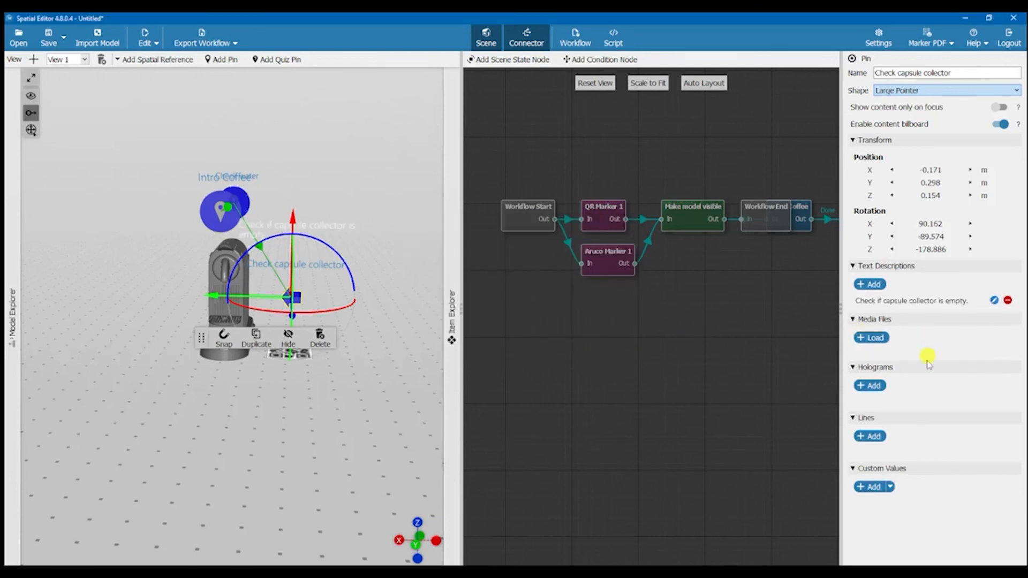
Add the capsule container part, Bac capsule, as a hologram of the Check capsule collector pin.
{"action": "left_click", "coordinate": [870, 384]}
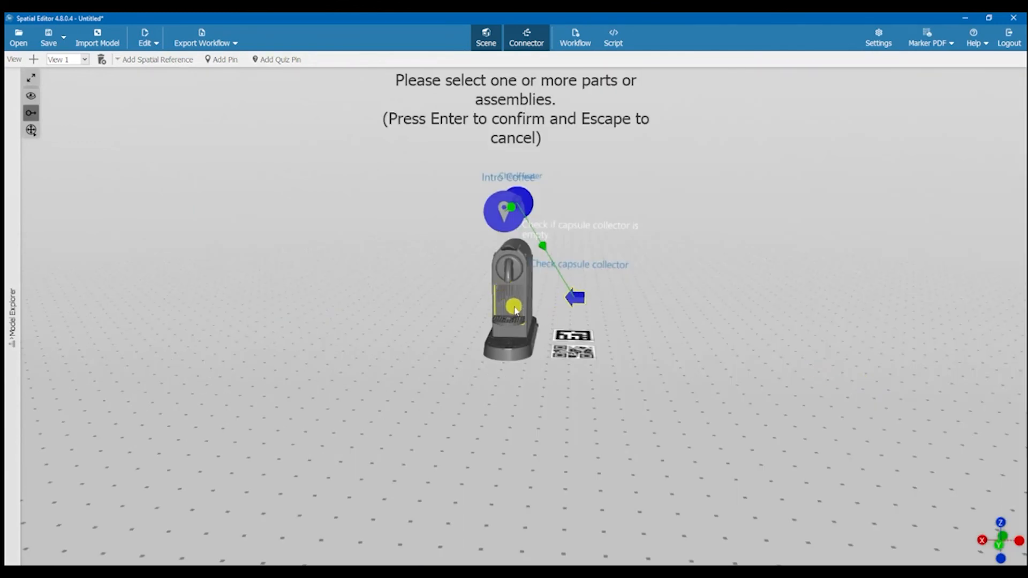
{"action": "left_click", "coordinate": [514, 309]}
{"action": "key", "text": "Return"}
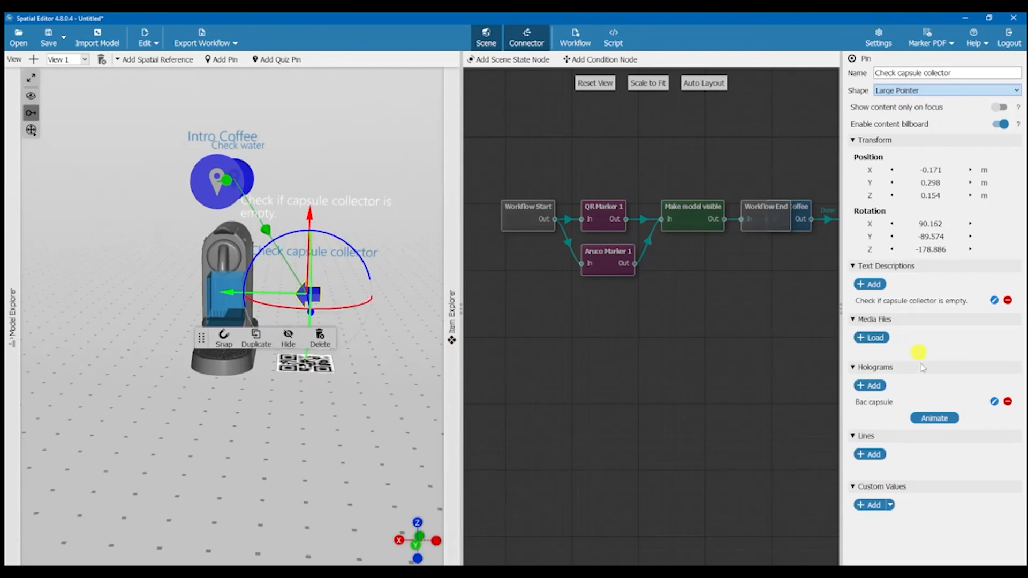
Set the Bac capsule hologram's color to orange #ffaa00 and its style to Pulsing, then deselect the pin.
{"action": "left_click", "coordinate": [992, 401]}
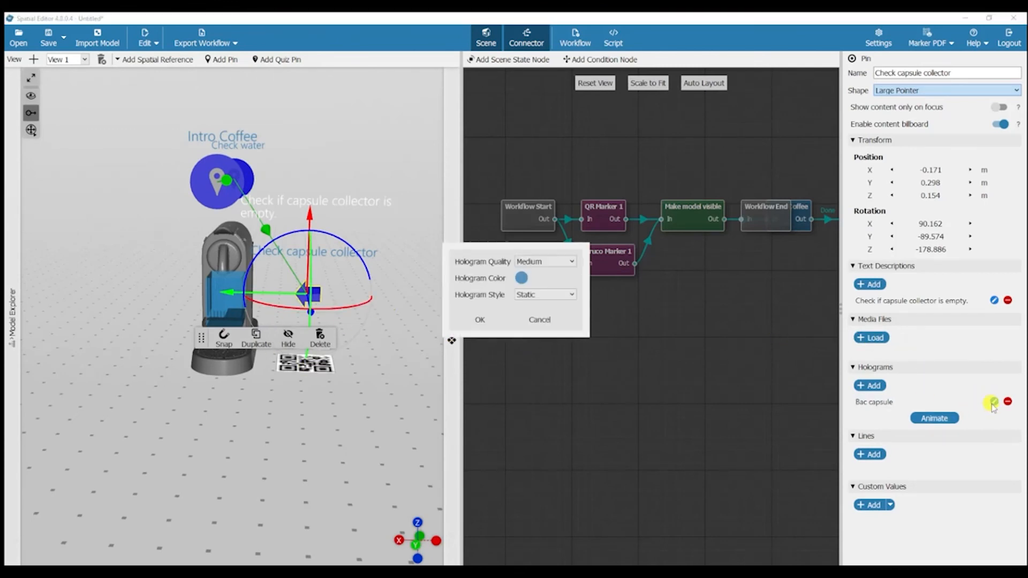
{"action": "left_click", "coordinate": [521, 279]}
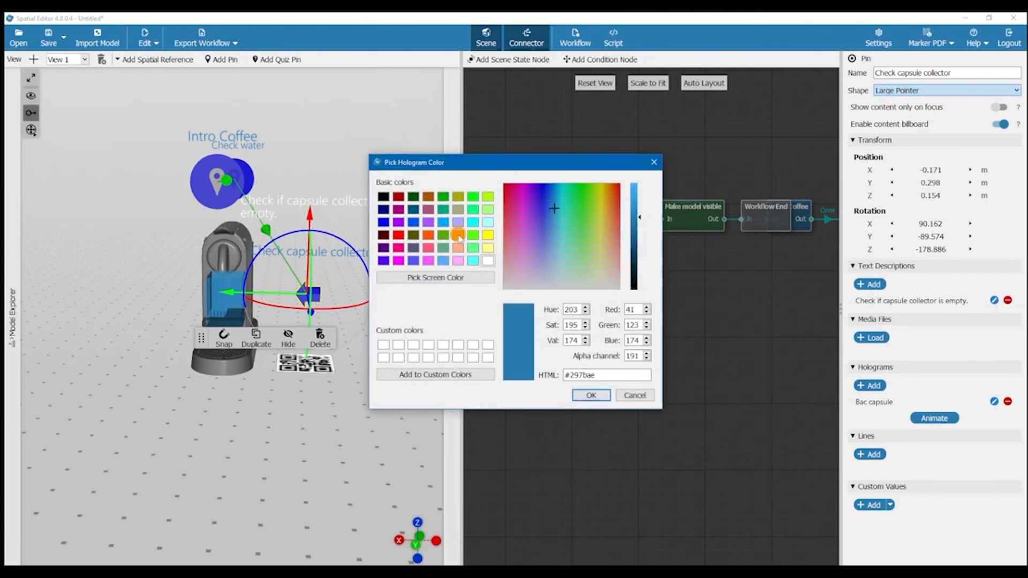
{"action": "left_click", "coordinate": [458, 236]}
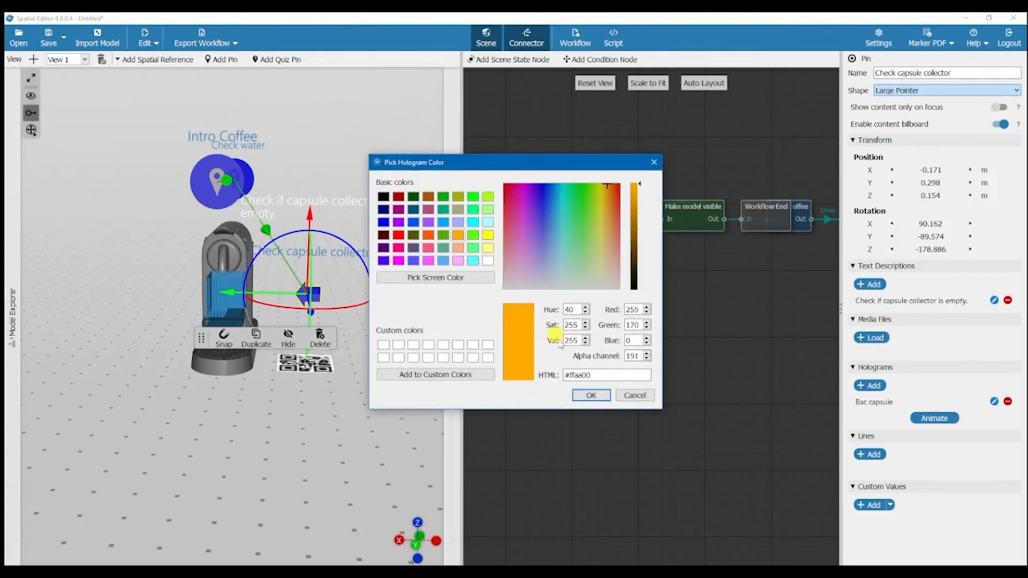
{"action": "left_click", "coordinate": [459, 248]}
{"action": "left_click", "coordinate": [458, 236]}
{"action": "left_click", "coordinate": [587, 395]}
{"action": "left_click", "coordinate": [537, 295]}
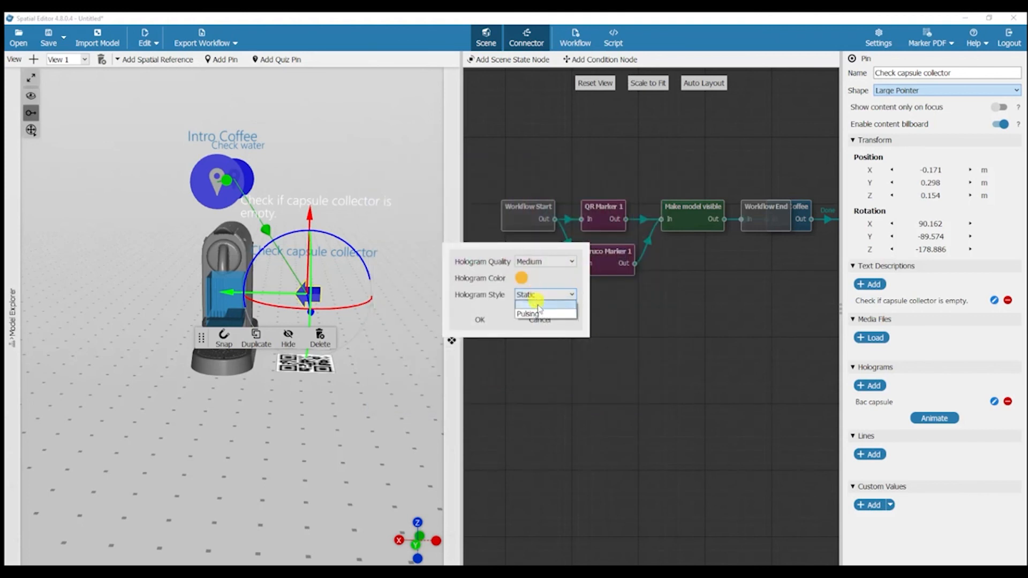
{"action": "left_click", "coordinate": [538, 314]}
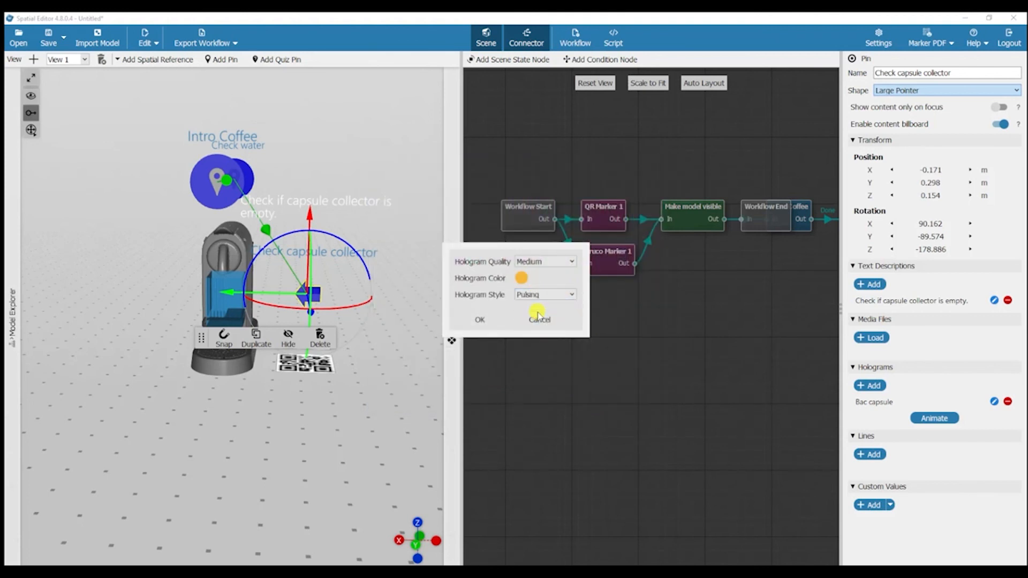
{"action": "left_click", "coordinate": [487, 320]}
{"action": "left_click_drag", "start_coordinate": [353, 406], "coordinate": [319, 406]}
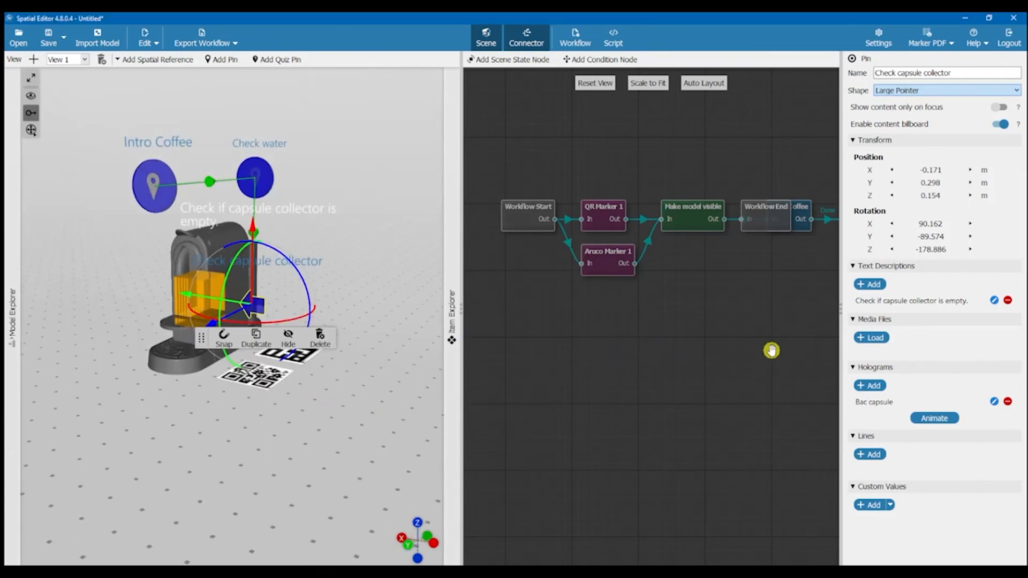
{"action": "left_click", "coordinate": [372, 374]}
Move the Workflow End node behind the Check capsule collector node, then auto-arrange the workflow graph and fit it to the view.
{"action": "left_click_drag", "start_coordinate": [773, 304], "coordinate": [546, 335]}
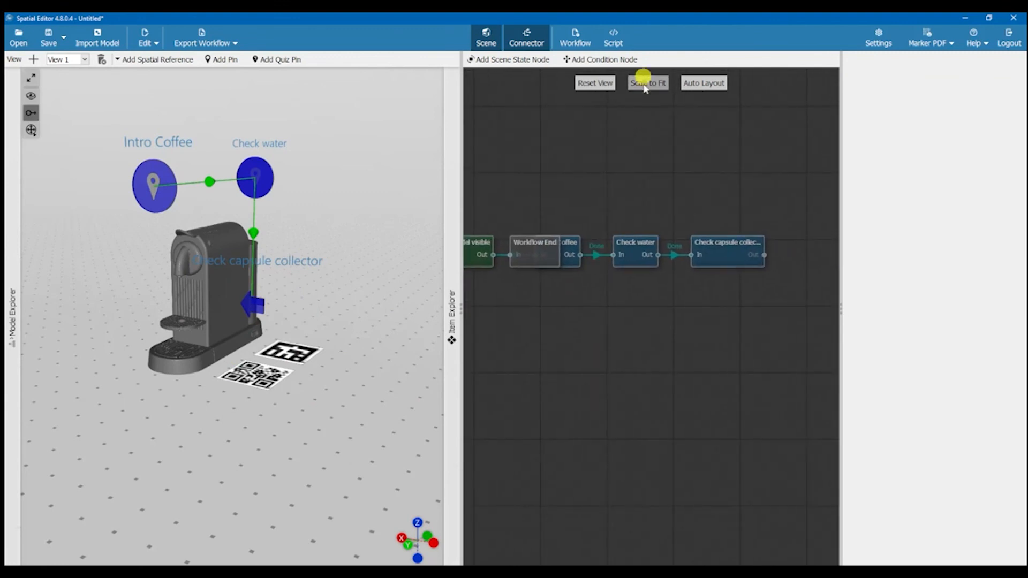
{"action": "left_click_drag", "start_coordinate": [711, 356], "coordinate": [657, 358]}
{"action": "left_click", "coordinate": [549, 308]}
{"action": "left_click_drag", "start_coordinate": [616, 301], "coordinate": [642, 334]}
{"action": "left_click_drag", "start_coordinate": [717, 347], "coordinate": [799, 305]}
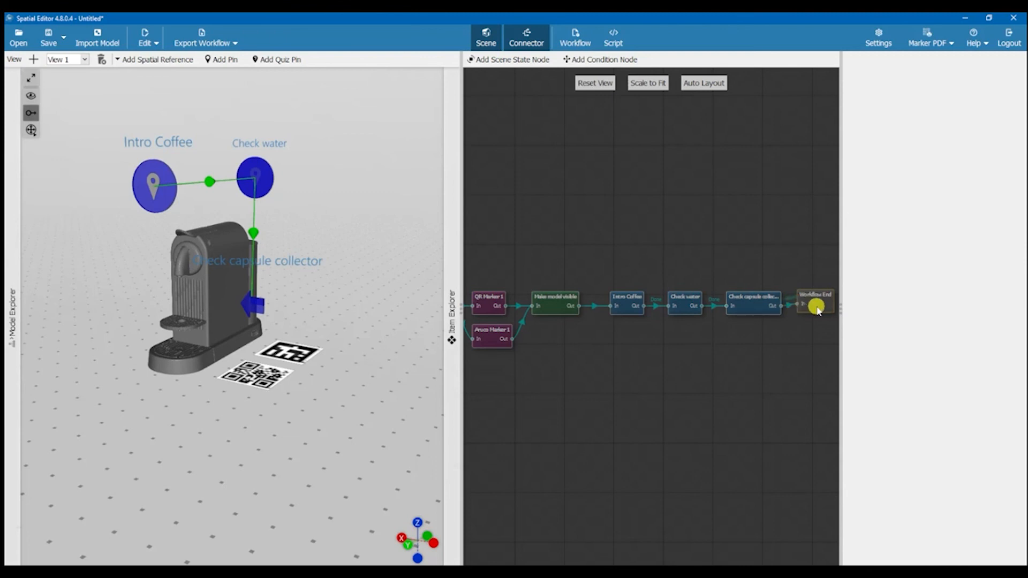
{"action": "left_click", "coordinate": [708, 83]}
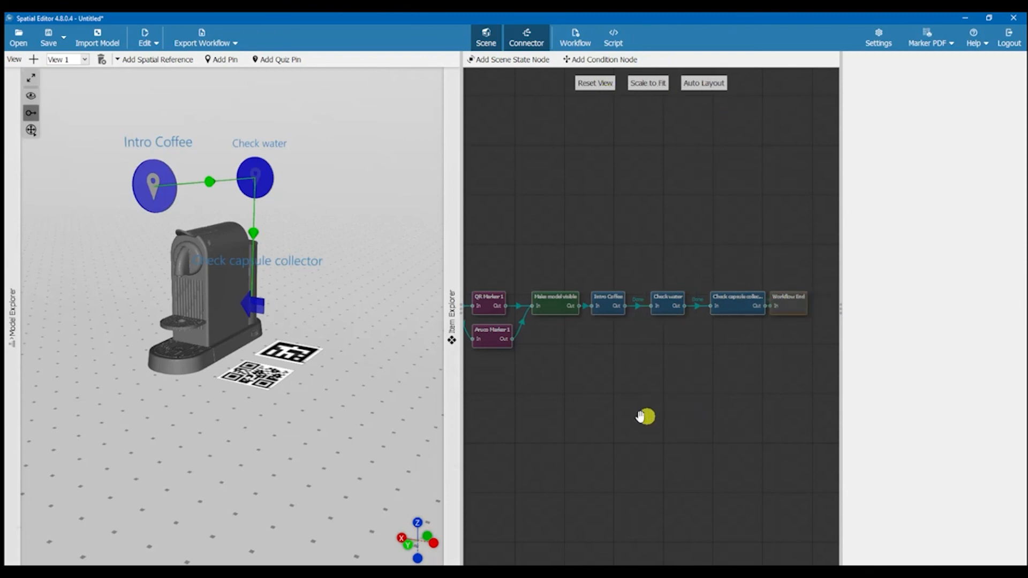
{"action": "left_click", "coordinate": [654, 83]}
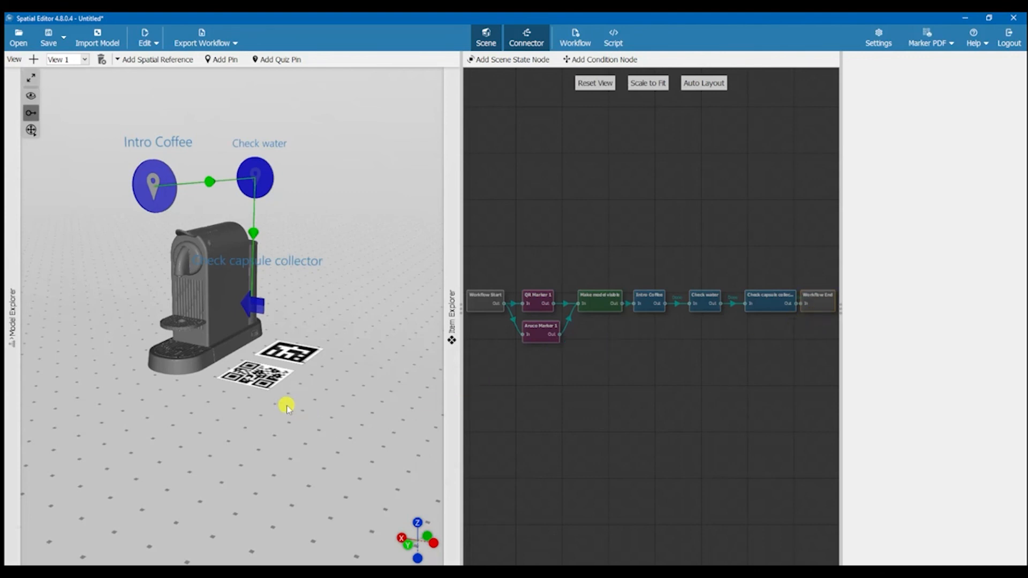
{"action": "scroll", "coordinate": [286, 408], "scroll_direction": "down", "scroll_amount": 1}
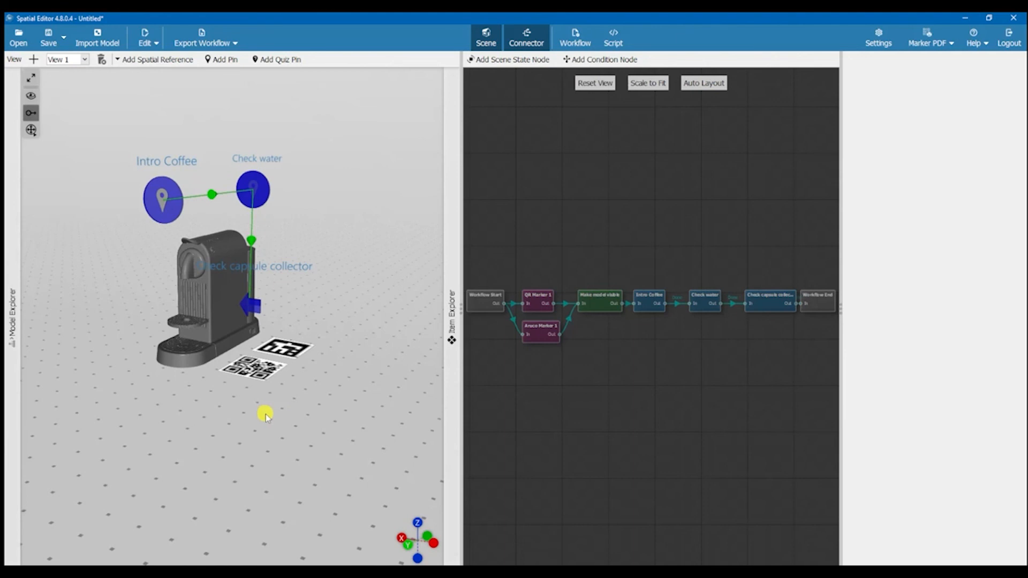
{"action": "left_click_drag", "start_coordinate": [273, 409], "coordinate": [249, 427]}
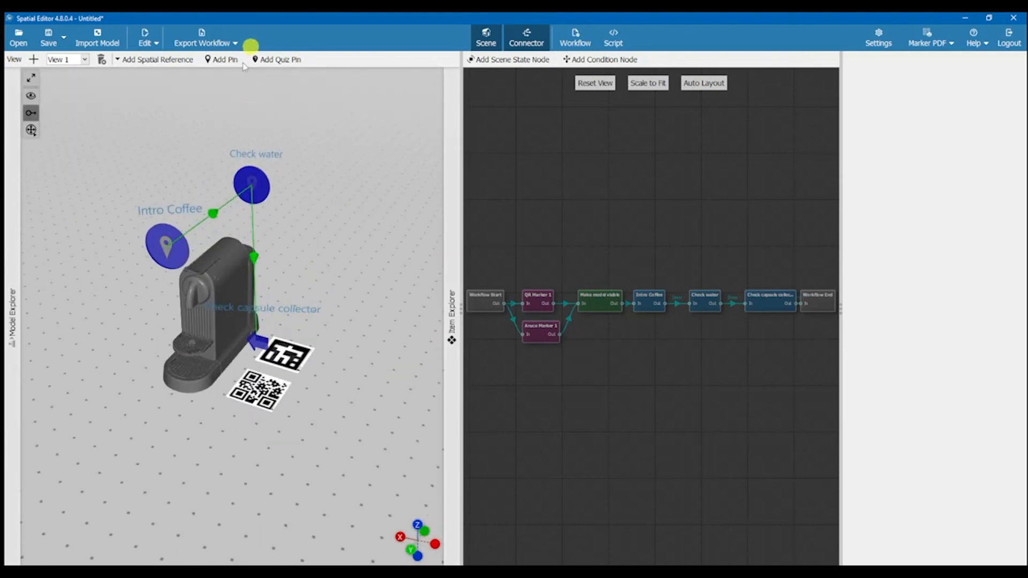